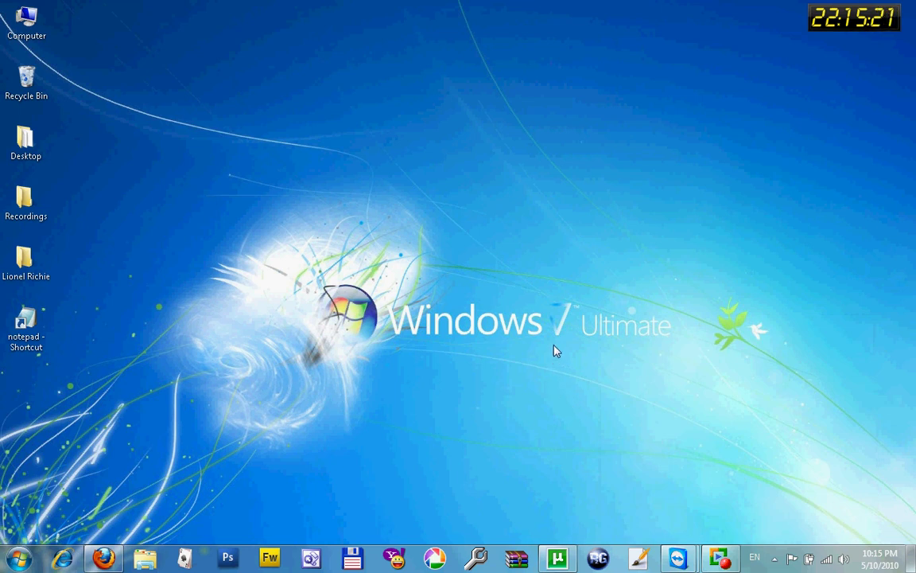
# - Start a new torrent from the Desktop Lionel Richie folder and select its existing tracker URL
pyautogui.click(575, 560)
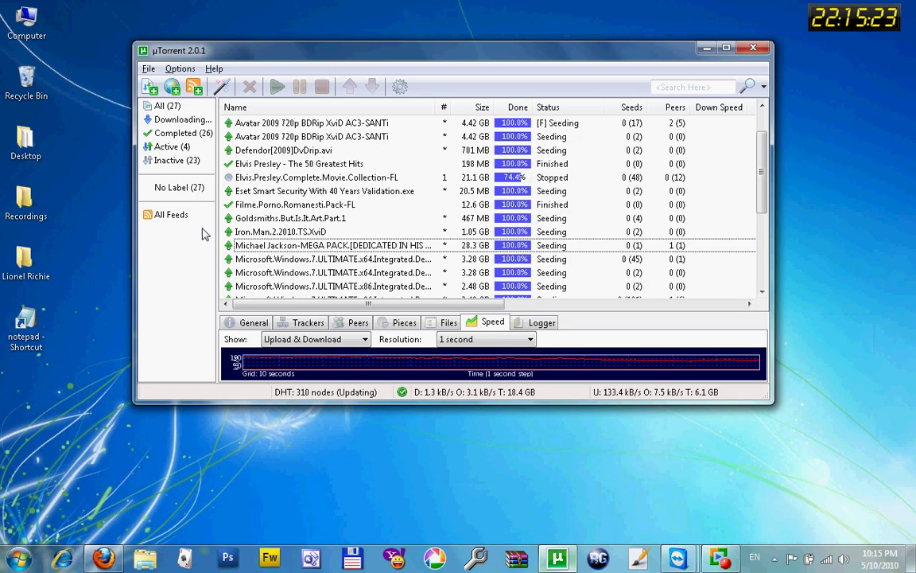
pyautogui.click(149, 69)
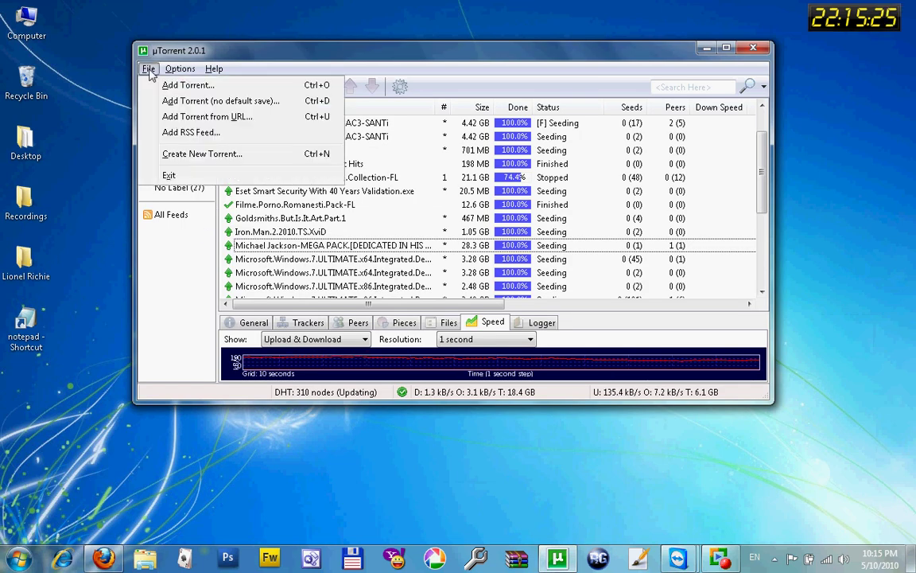
pyautogui.click(222, 160)
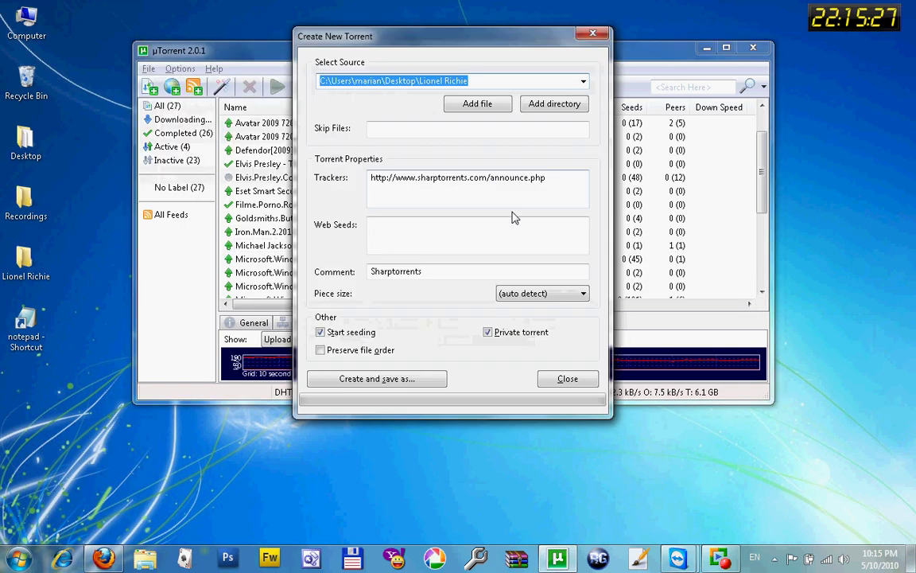
pyautogui.moveTo(556, 179); pyautogui.dragTo(369, 178)
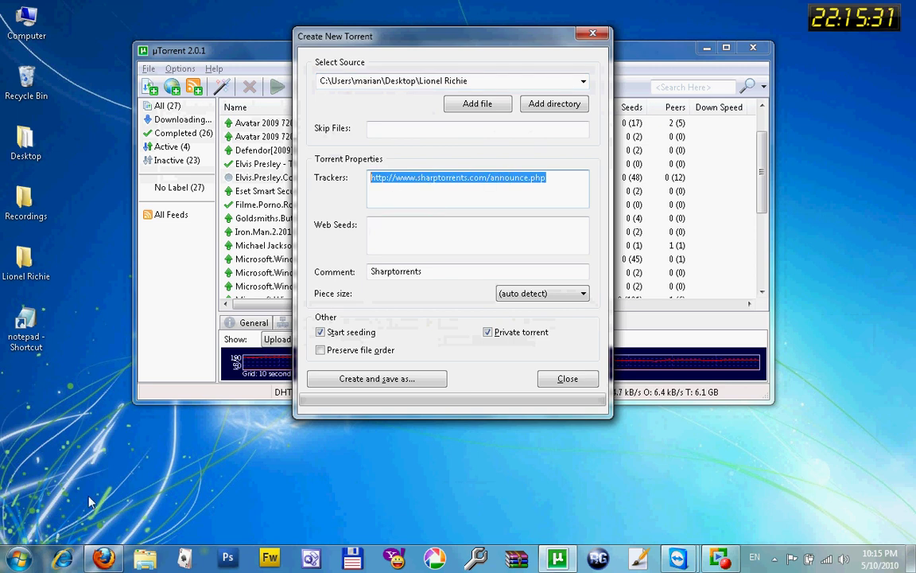
# - Copy the tracker announce URL shown on SharpTorrents' Upload page
pyautogui.click(111, 561)
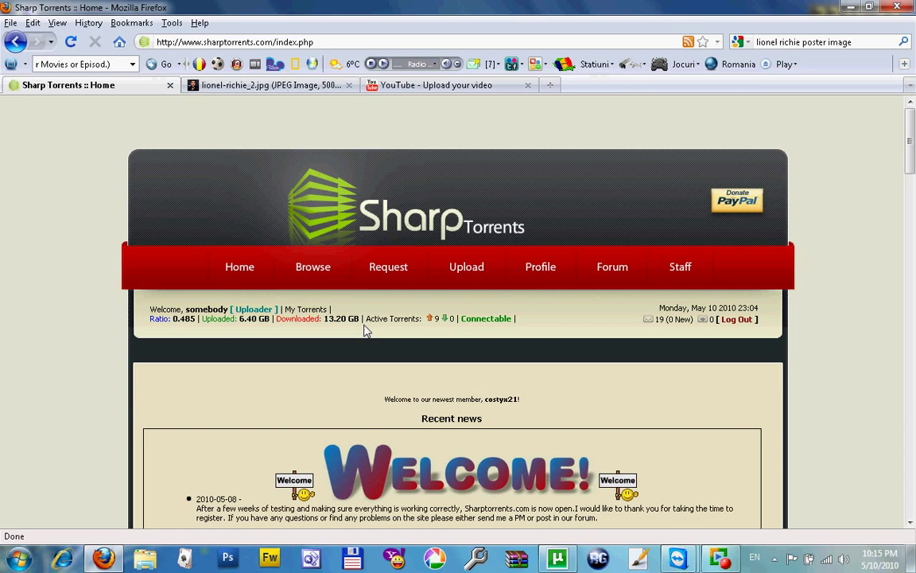
pyautogui.click(477, 278)
pyautogui.scroll(-5, 480, 239)
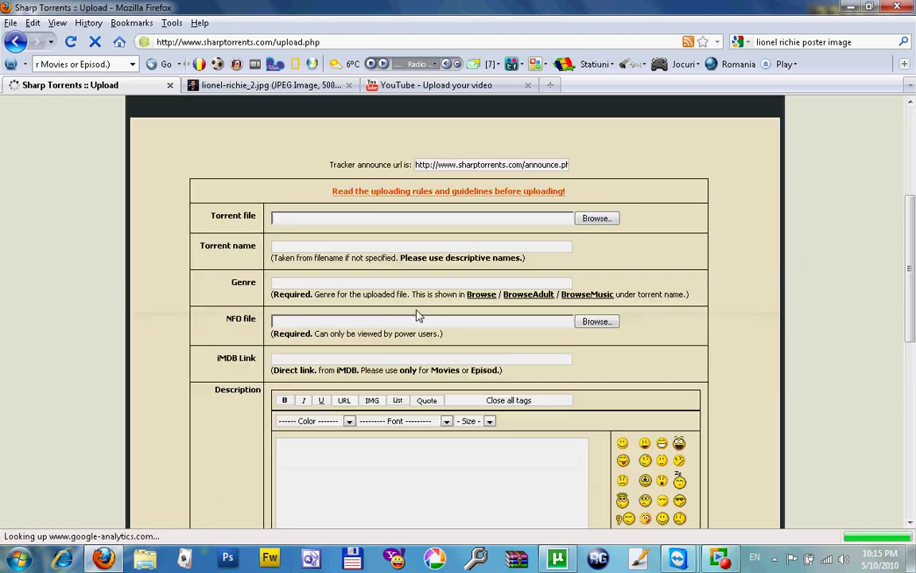
pyautogui.click(478, 165)
pyautogui.tripleClick(478, 165)
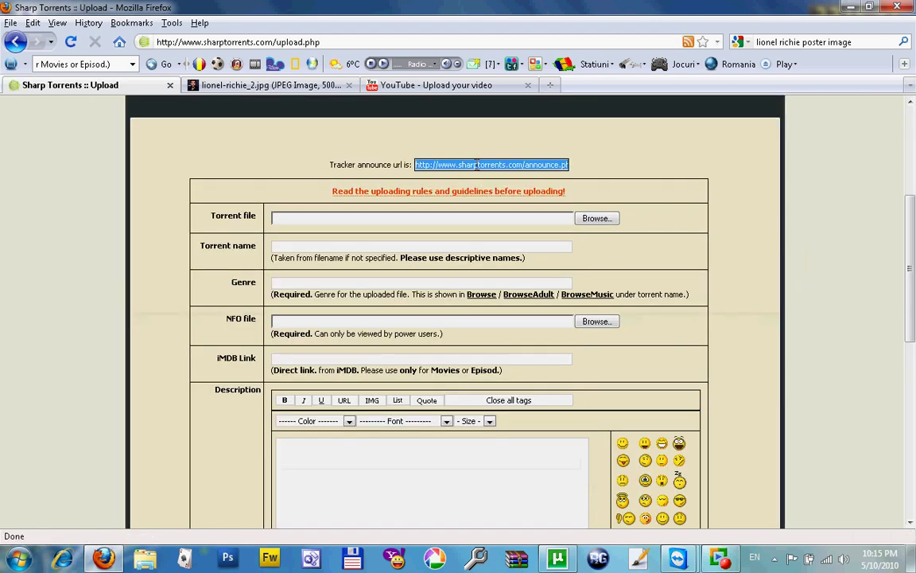
pyautogui.rightClick(478, 164)
pyautogui.click(513, 211)
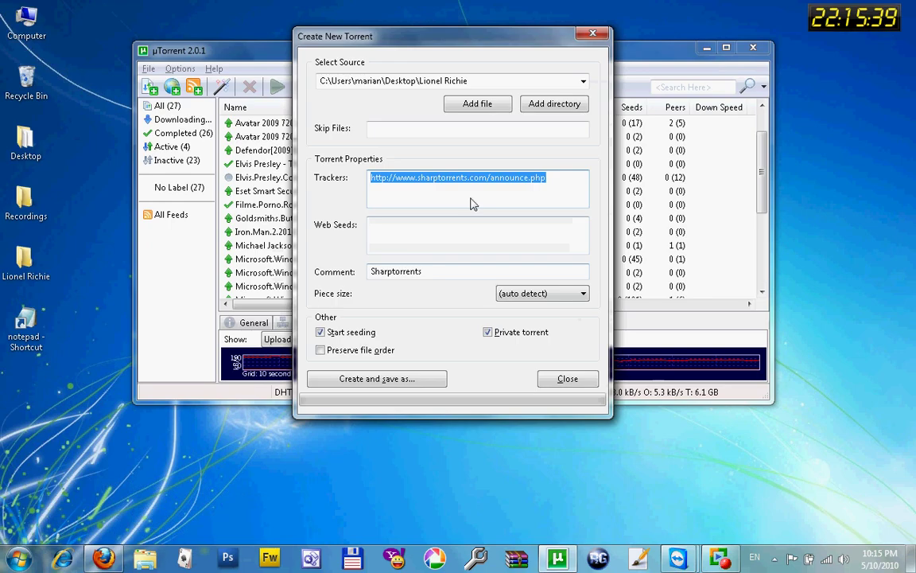
# - Paste the SharpTorrents announce URL as the tracker and choose Desktop\Lionel Richie as the source folder
pyautogui.rightClick(481, 179)
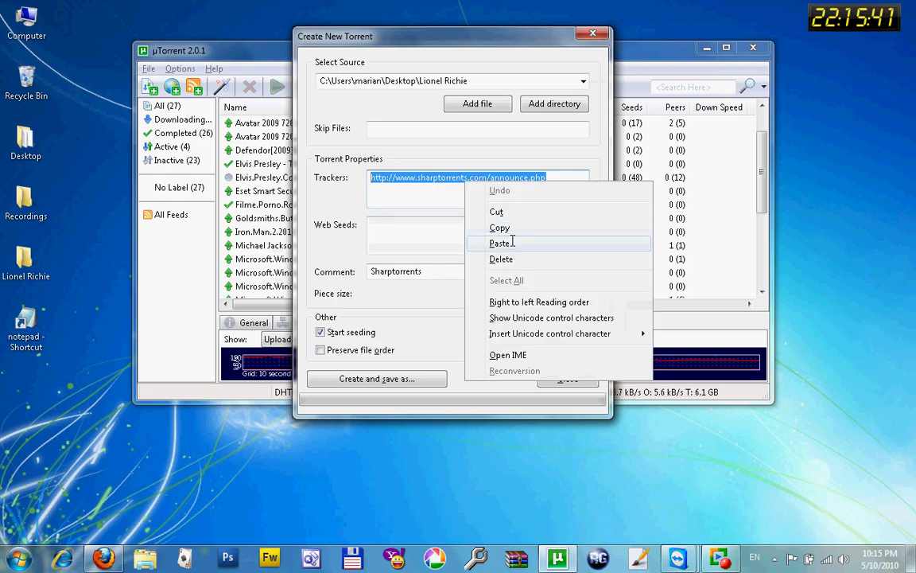
pyautogui.click(513, 240)
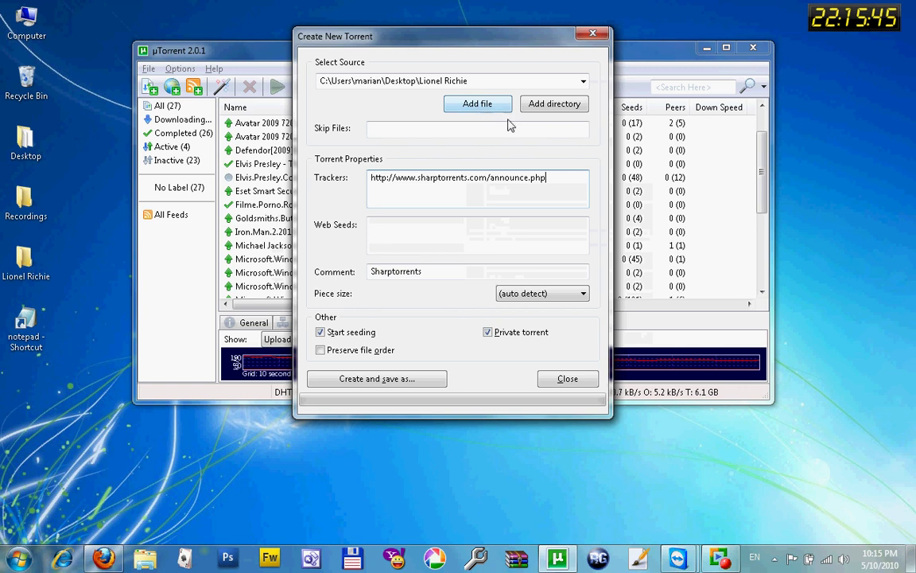
pyautogui.click(555, 105)
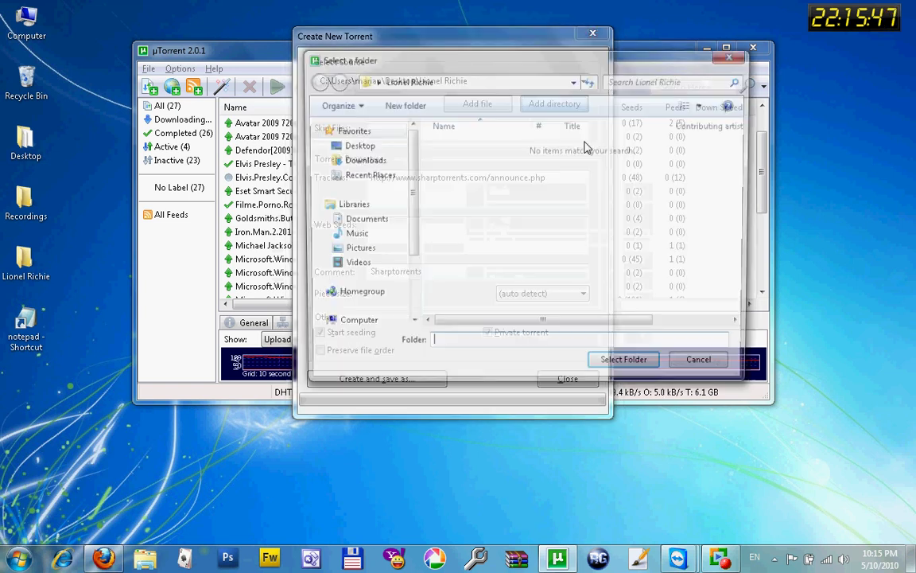
pyautogui.click(367, 148)
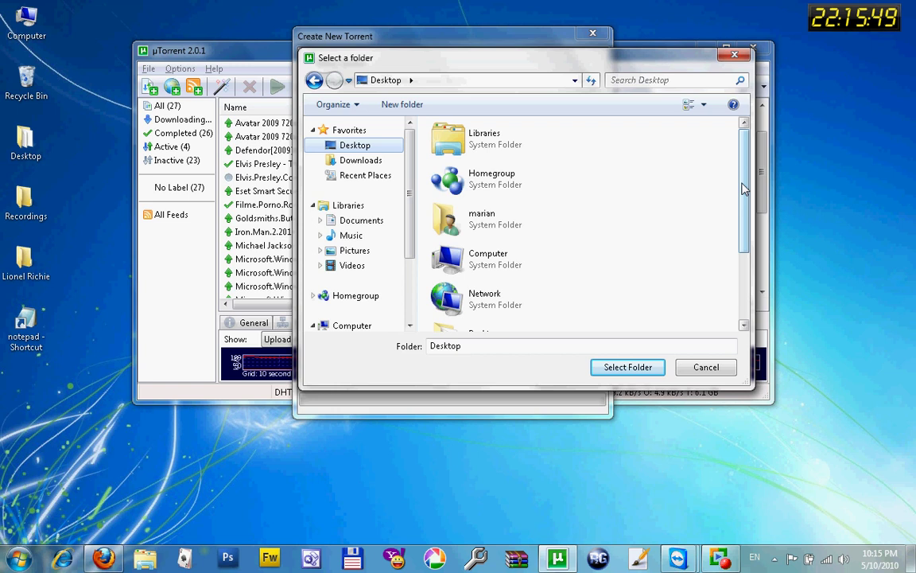
pyautogui.scroll(-3, 687, 255)
pyautogui.doubleClick(542, 277)
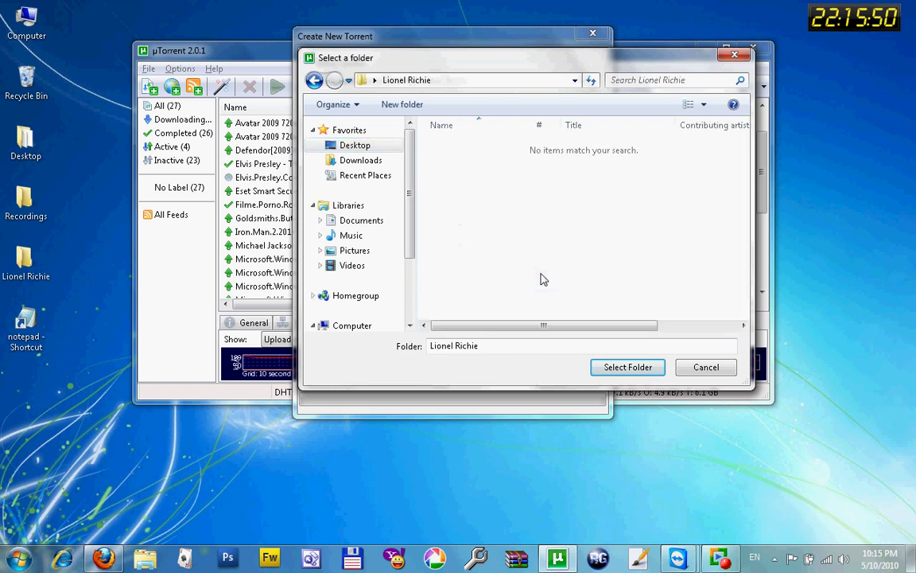
pyautogui.click(614, 369)
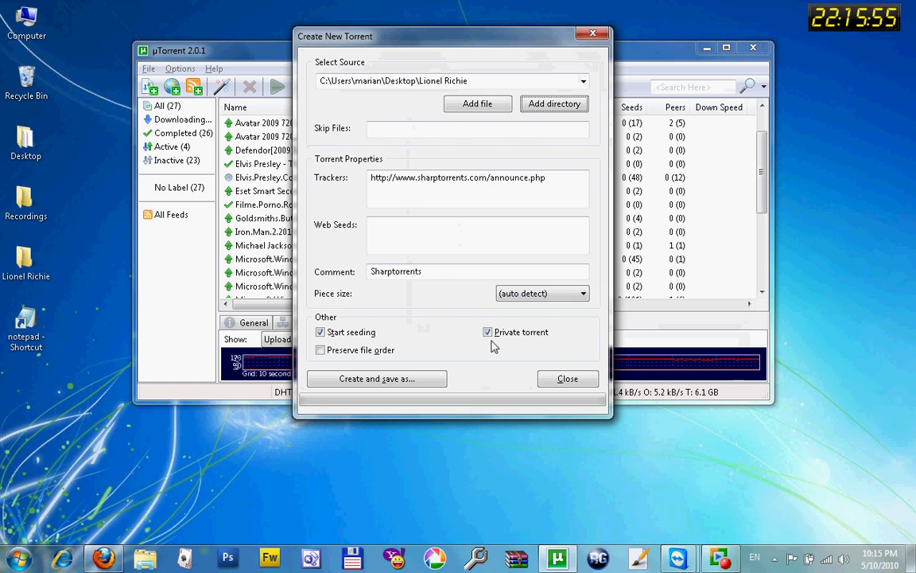
# - Create the torrent, save the Lionel Richie .torrent file, and close the dialog
pyautogui.click(433, 382)
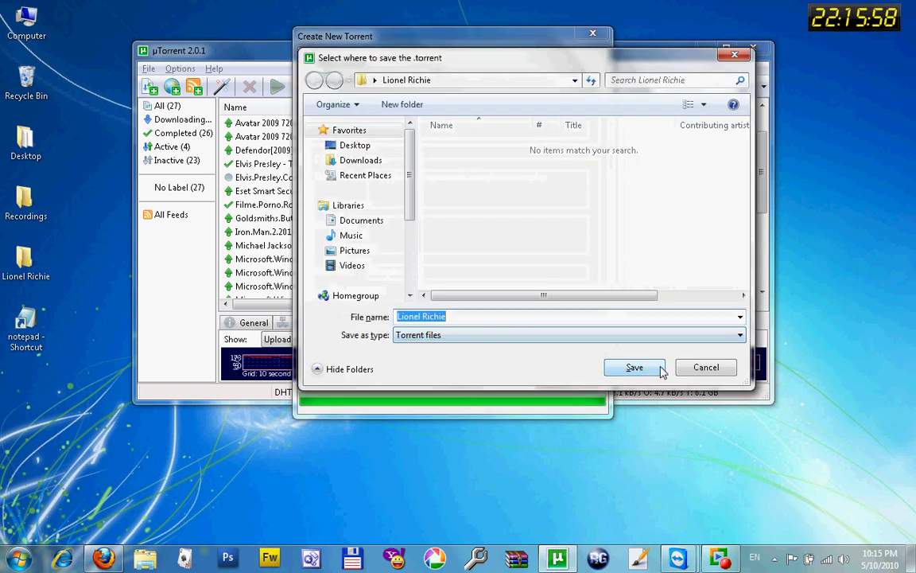
pyautogui.click(635, 368)
pyautogui.click(578, 378)
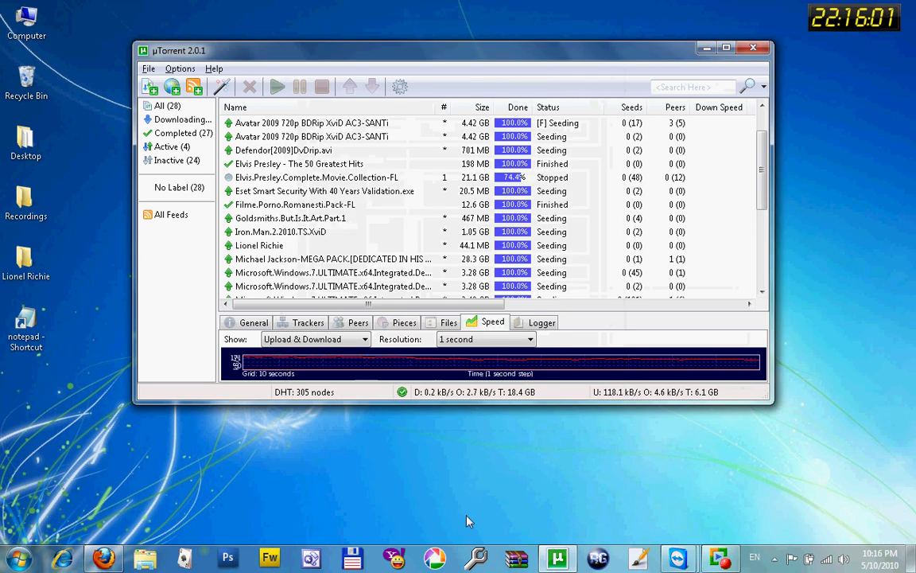
pyautogui.click(40, 350)
pyautogui.doubleClick(39, 350)
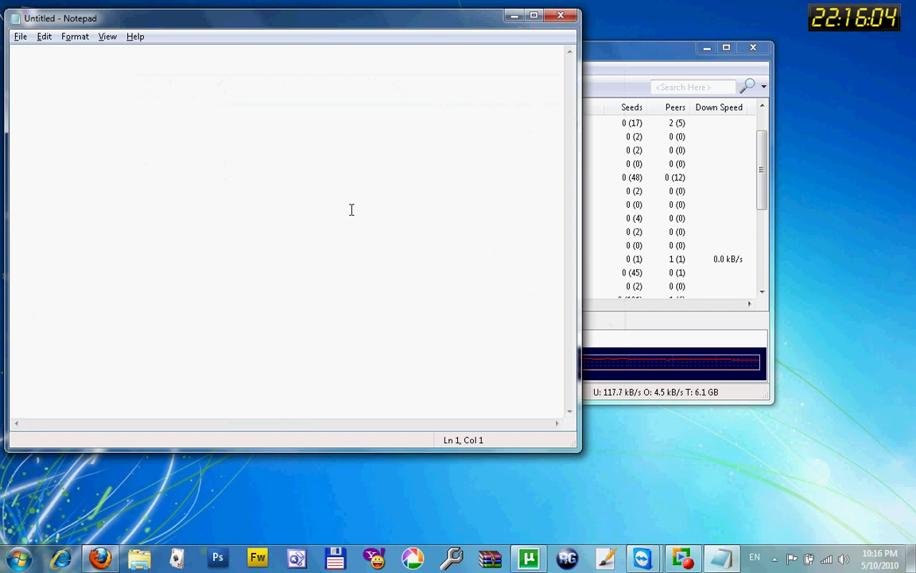
pyautogui.write('dqfg')
pyautogui.click(556, 19)
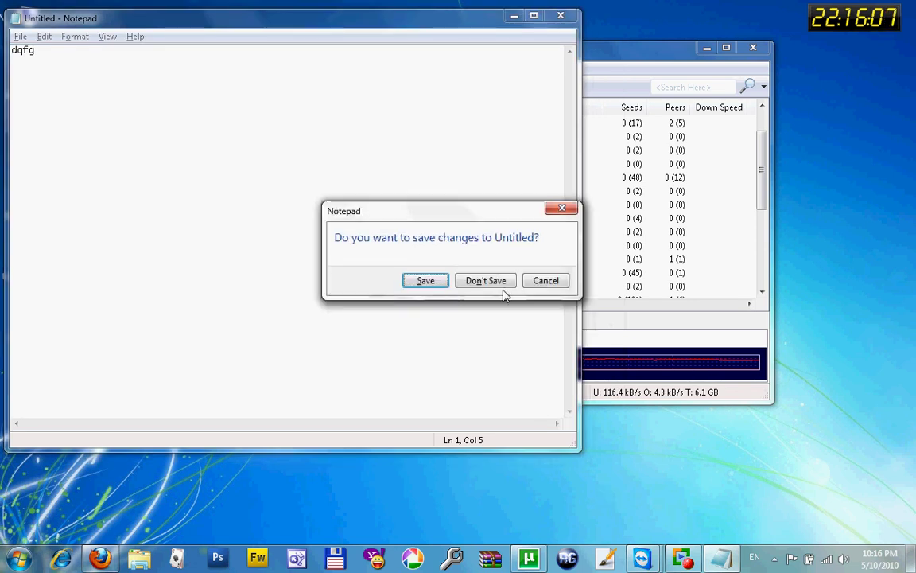
pyautogui.click(545, 281)
pyautogui.click(561, 16)
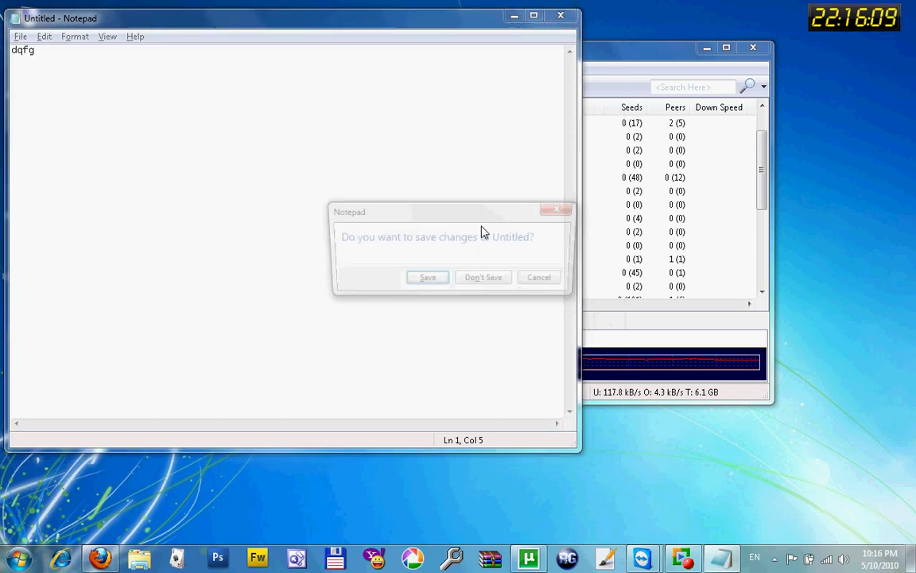
# - Close Notepad without saving, open Cool Beans NFO Creator, and enter 'Lionel' as the title
pyautogui.click(478, 279)
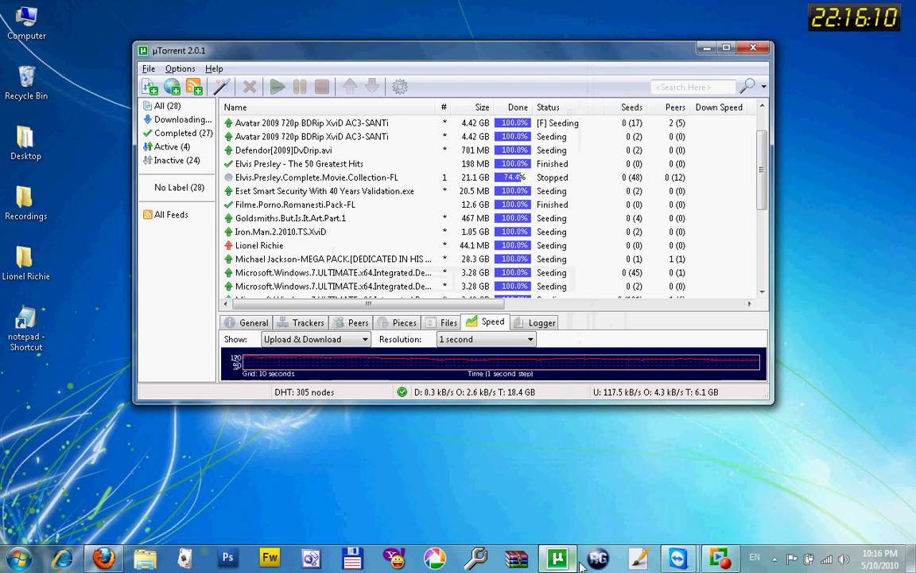
pyautogui.click(477, 557)
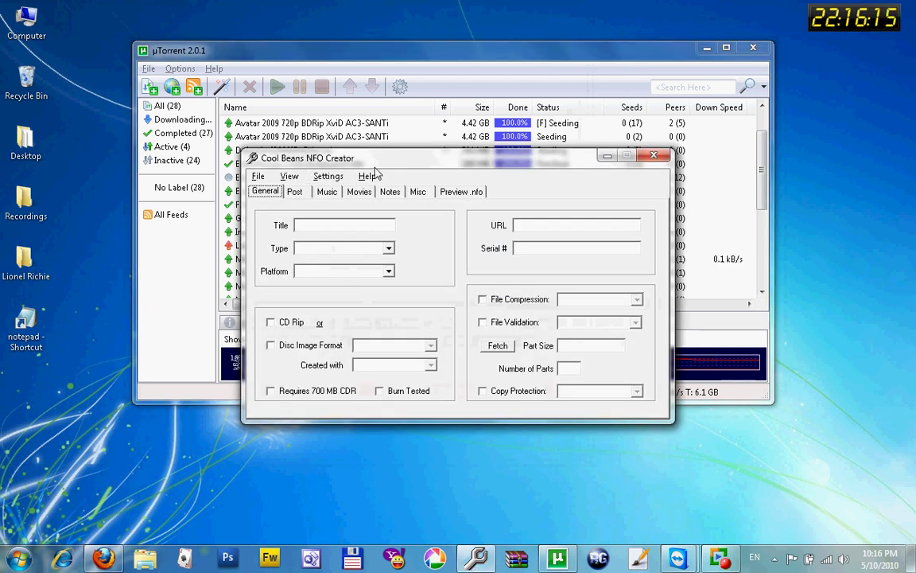
pyautogui.click(331, 226)
pyautogui.write('Lio')
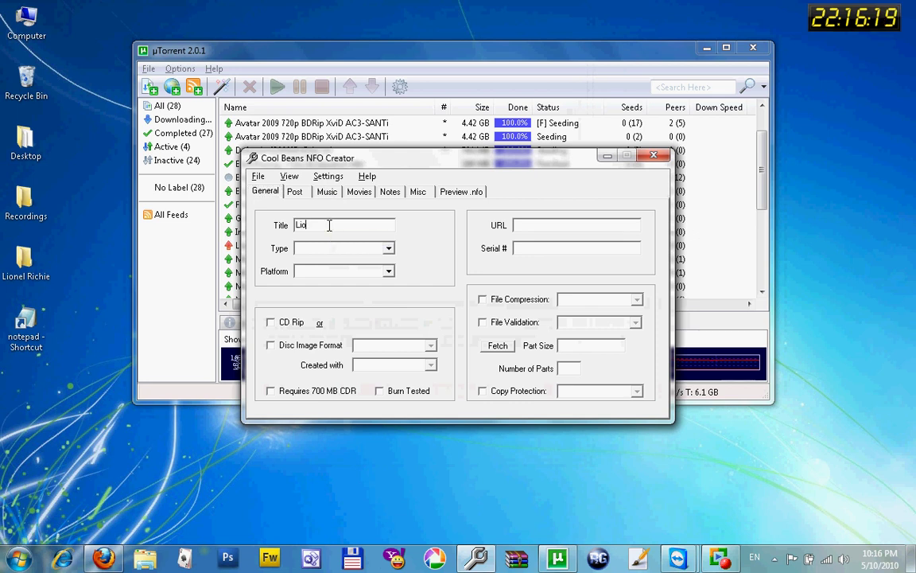
pyautogui.write('nel Richie')
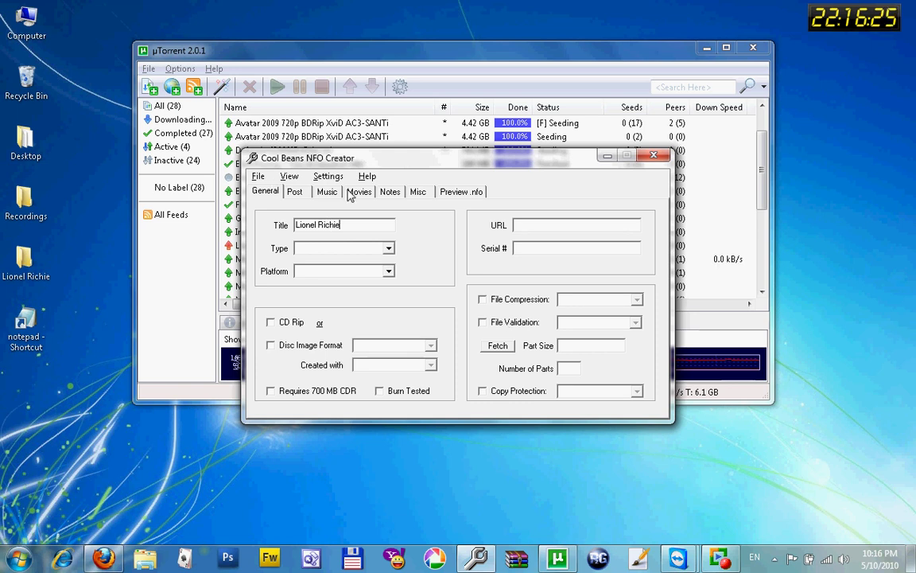
# - Set the music format to MP3 and enter the comment 'Music'
pyautogui.click(327, 192)
pyautogui.click(419, 227)
pyautogui.click(358, 285)
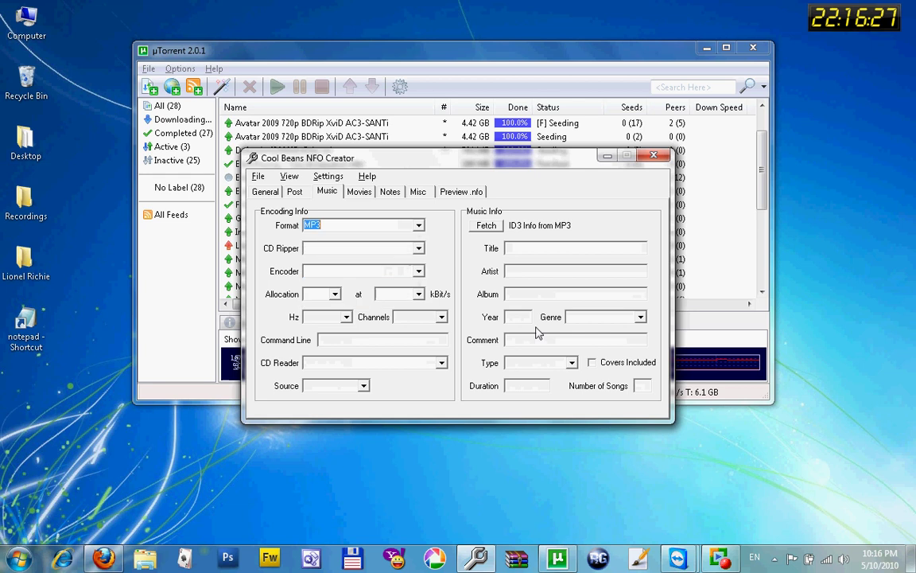
pyautogui.click(545, 340)
pyautogui.write('M')
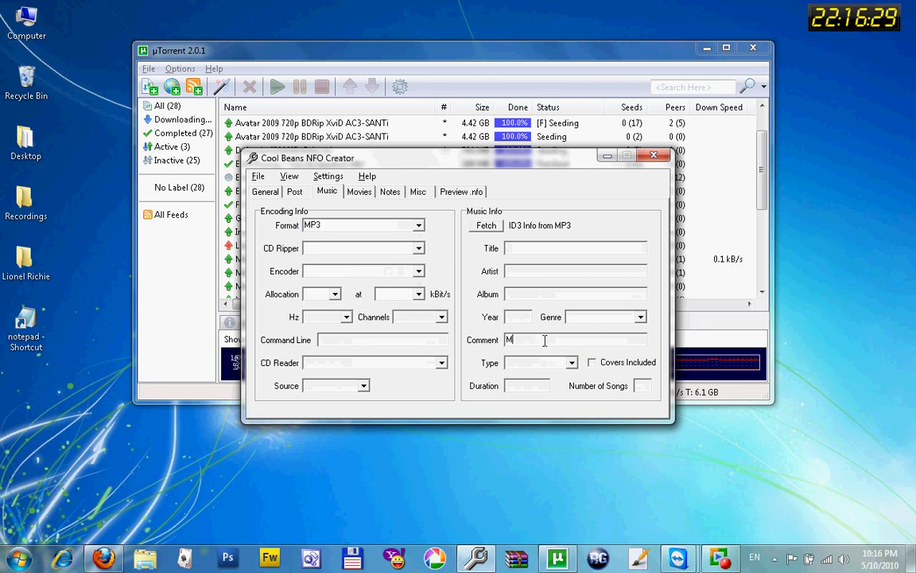
pyautogui.write('usic...')
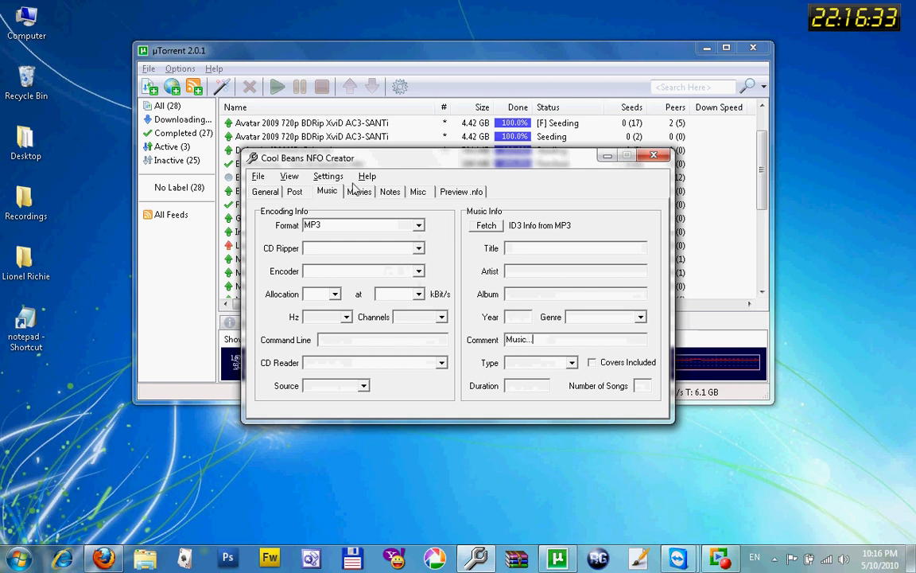
# - Turn on the NFO preview and save the NFO into the Lionel Richie folder
pyautogui.click(327, 176)
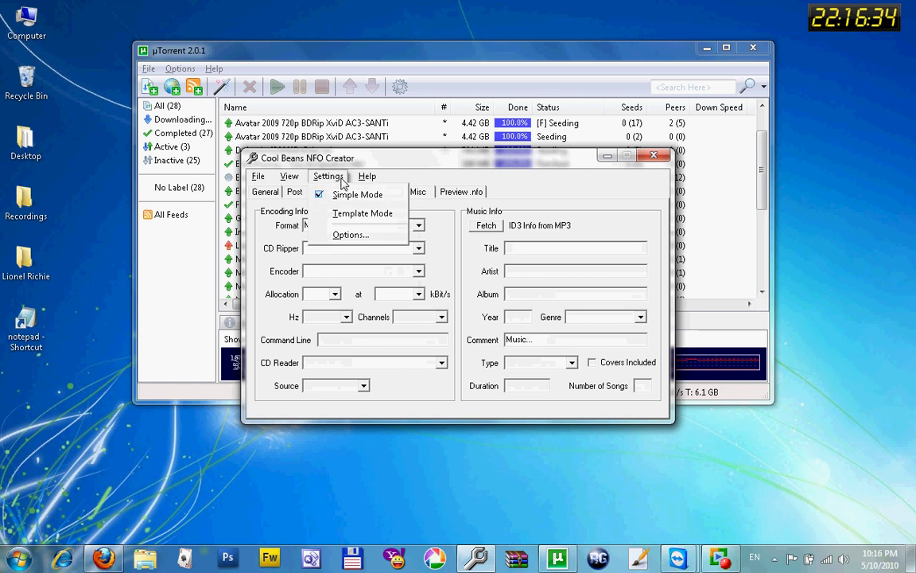
pyautogui.click(466, 192)
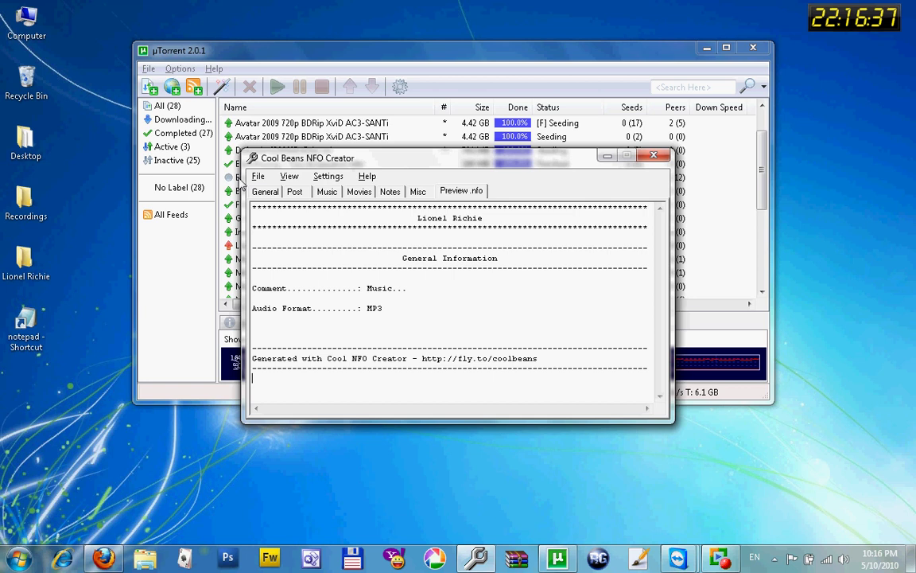
pyautogui.click(257, 176)
pyautogui.click(288, 213)
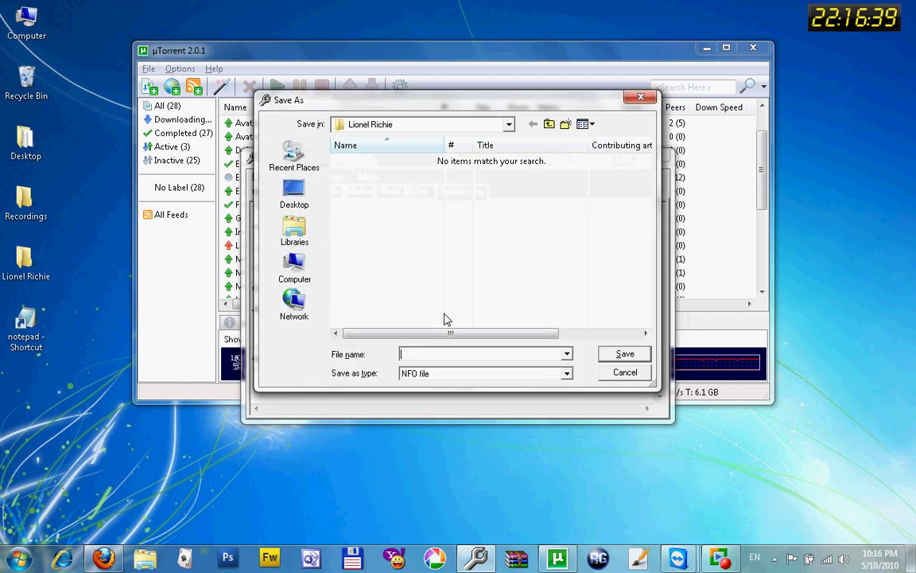
pyautogui.write('lionel ri')
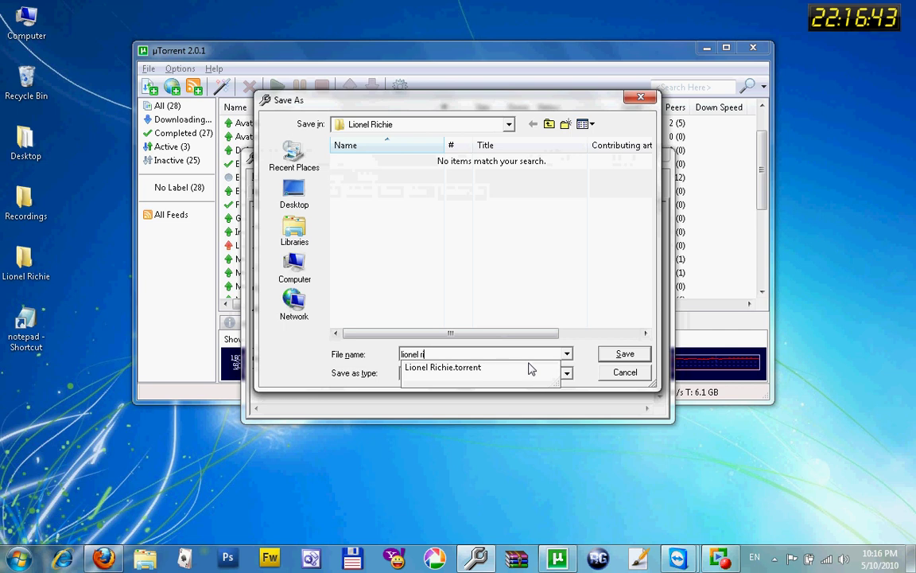
pyautogui.click(624, 353)
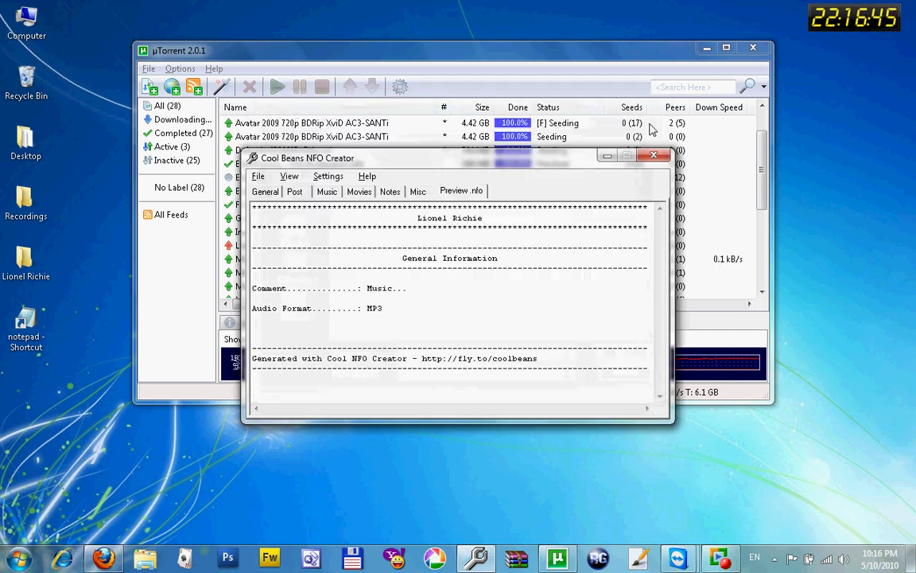
# - Close the NFO creator and attach Lionel Richie.torrent as the upload's torrent file
pyautogui.click(654, 155)
pyautogui.click(103, 557)
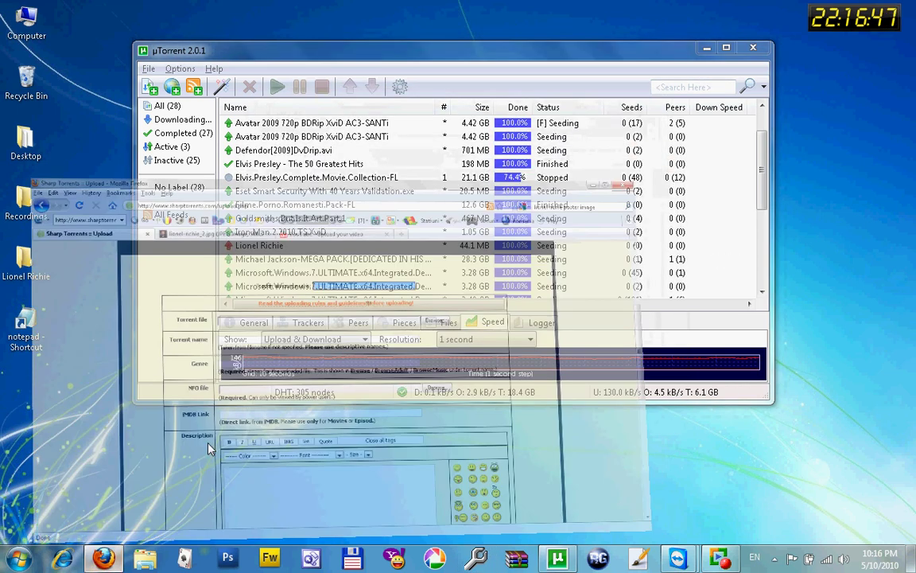
pyautogui.click(602, 218)
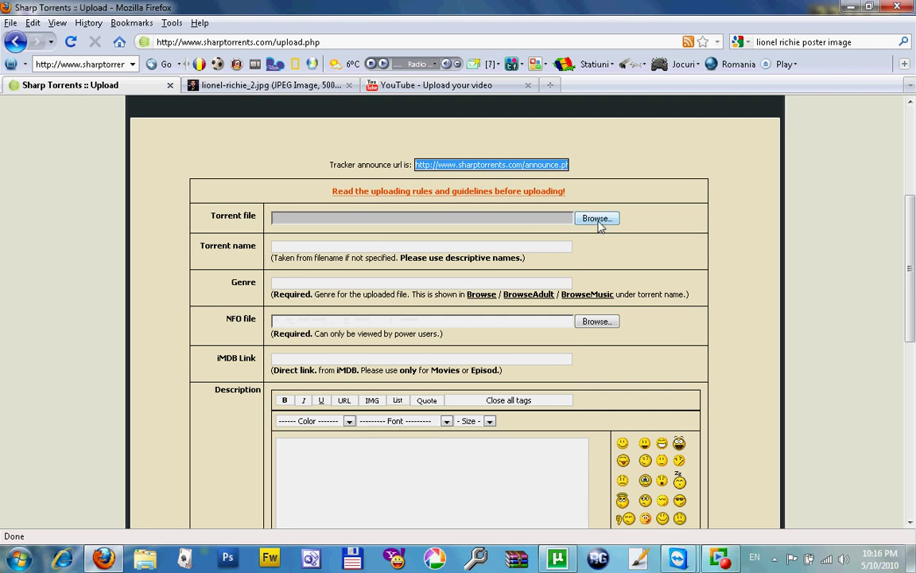
pyautogui.doubleClick(420, 298)
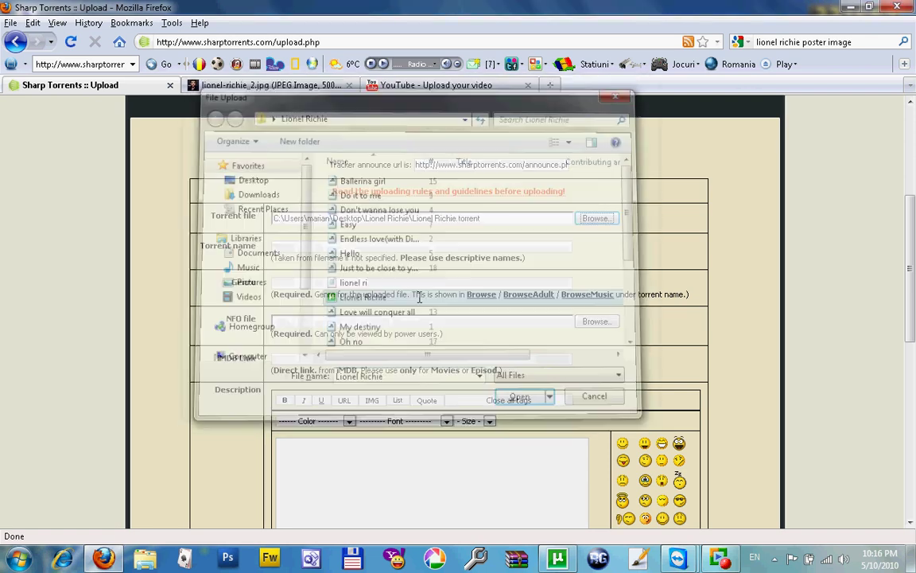
# - Copy the 'Lionel Richie' file name for use in the Torrent name field
pyautogui.click(433, 245)
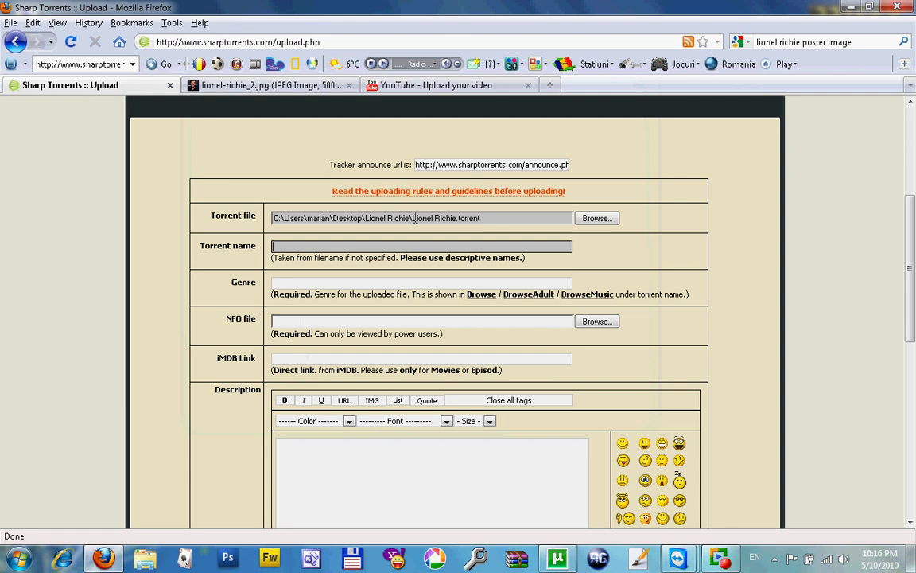
pyautogui.doubleClick(415, 218)
pyautogui.click(457, 219)
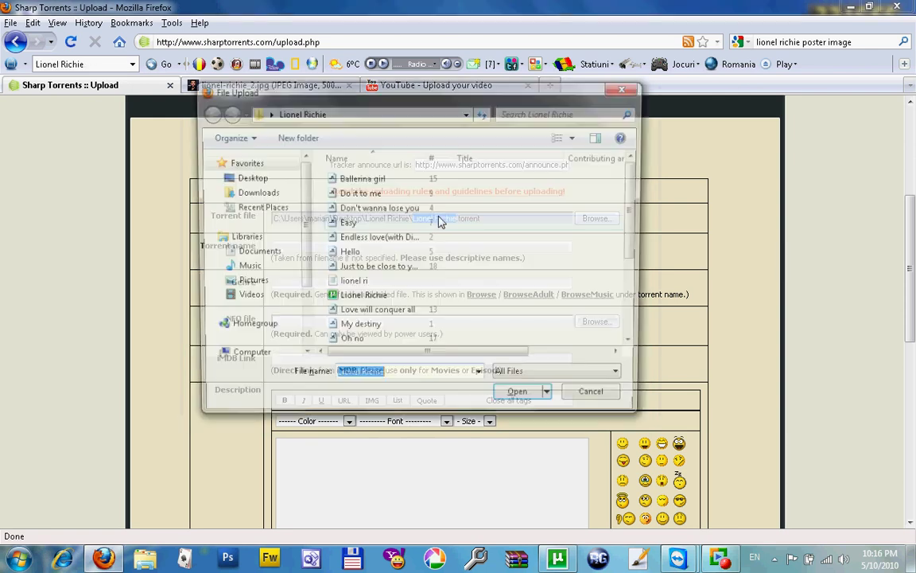
pyautogui.rightClick(375, 378)
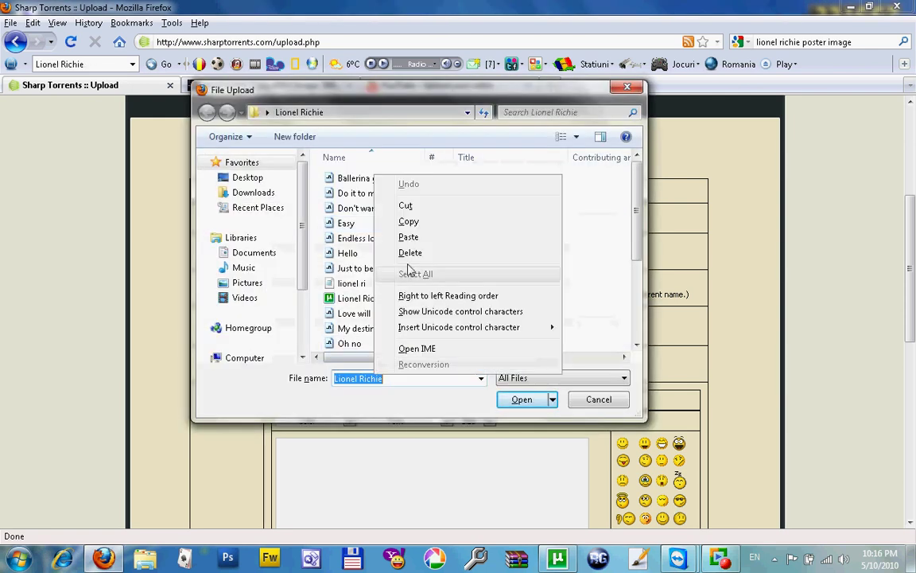
pyautogui.click(449, 222)
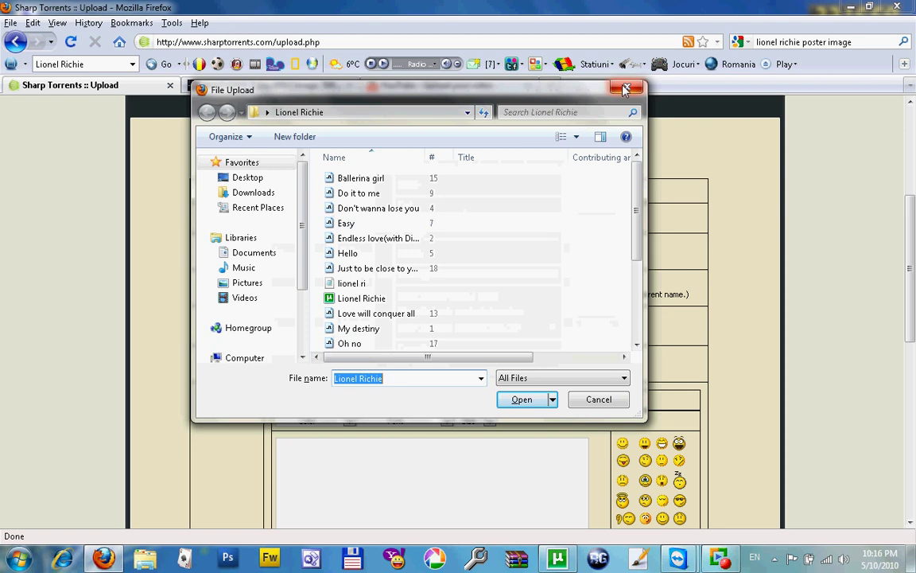
pyautogui.click(522, 400)
pyautogui.rightClick(330, 246)
# - Paste 'Lionel Richie' as the torrent name and set the genre to Music
pyautogui.click(362, 305)
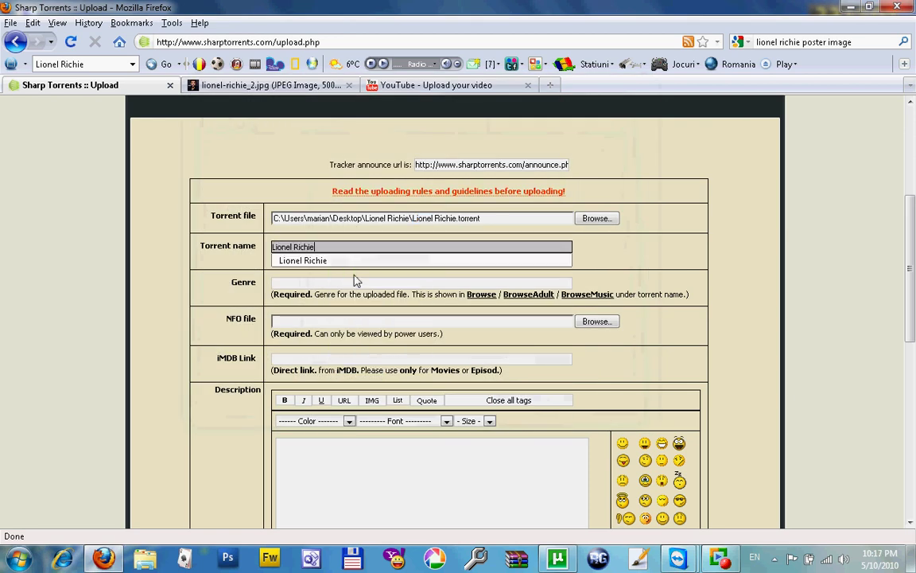
pyautogui.click(358, 282)
pyautogui.click(349, 296)
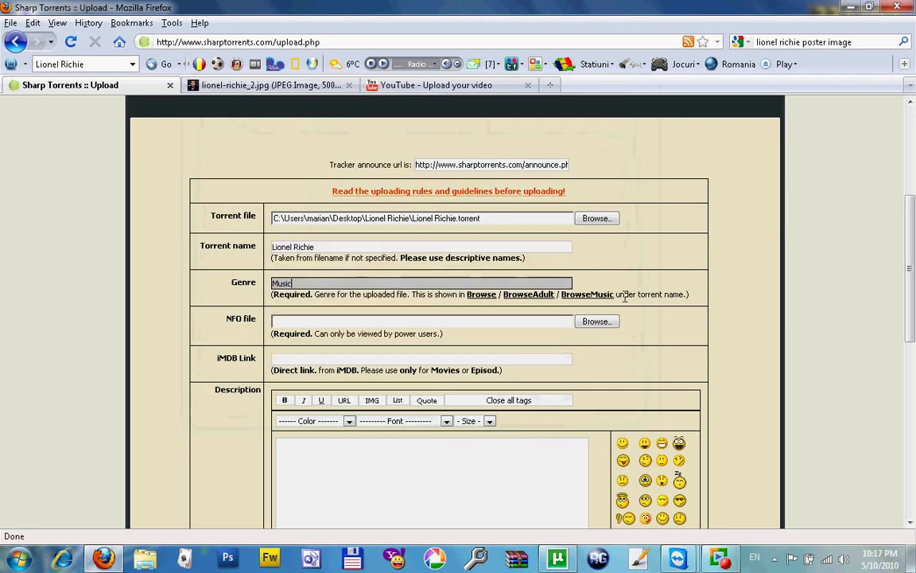
# - Attach lionel ri.nfo as the NFO file, then place the cursor in Description
pyautogui.scroll(-2, 641, 307)
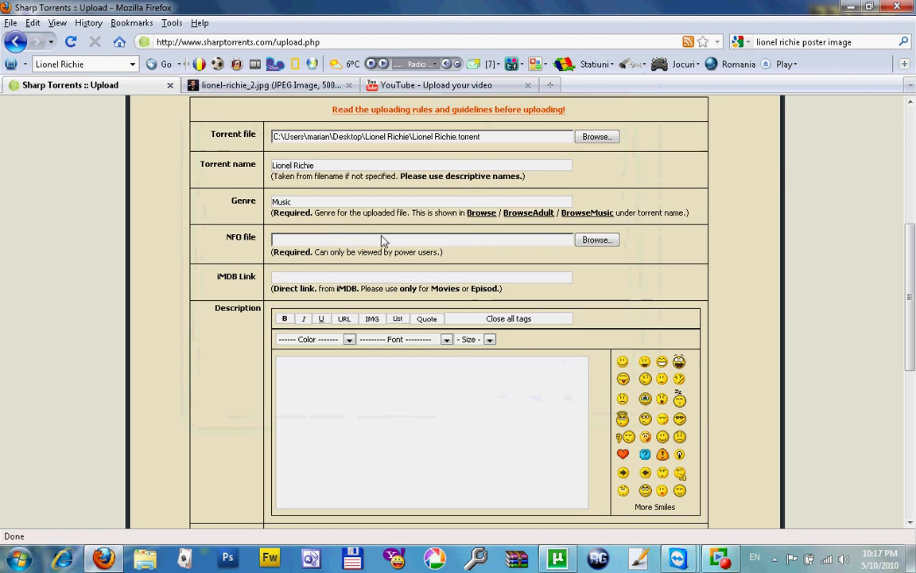
pyautogui.click(548, 238)
pyautogui.click(596, 240)
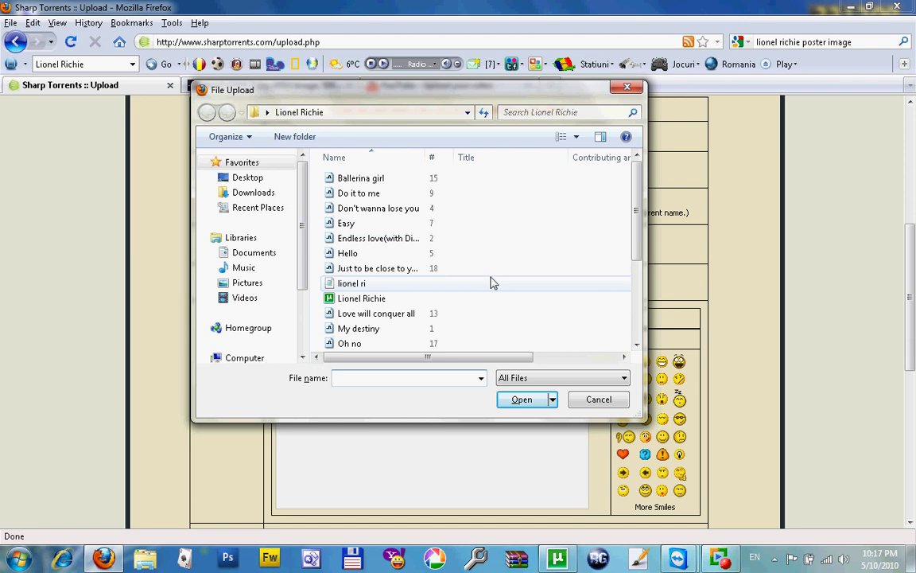
pyautogui.doubleClick(490, 283)
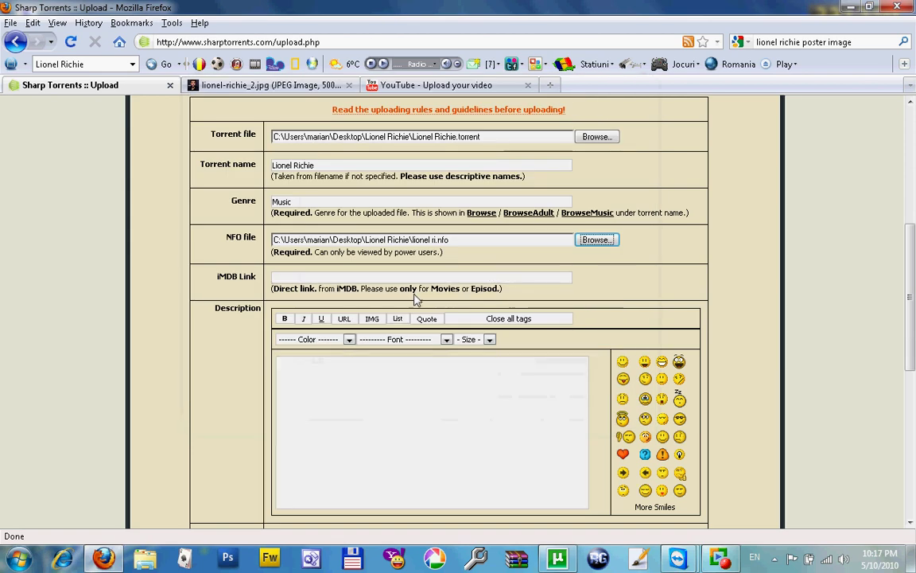
pyautogui.moveTo(212, 283); pyautogui.dragTo(257, 278)
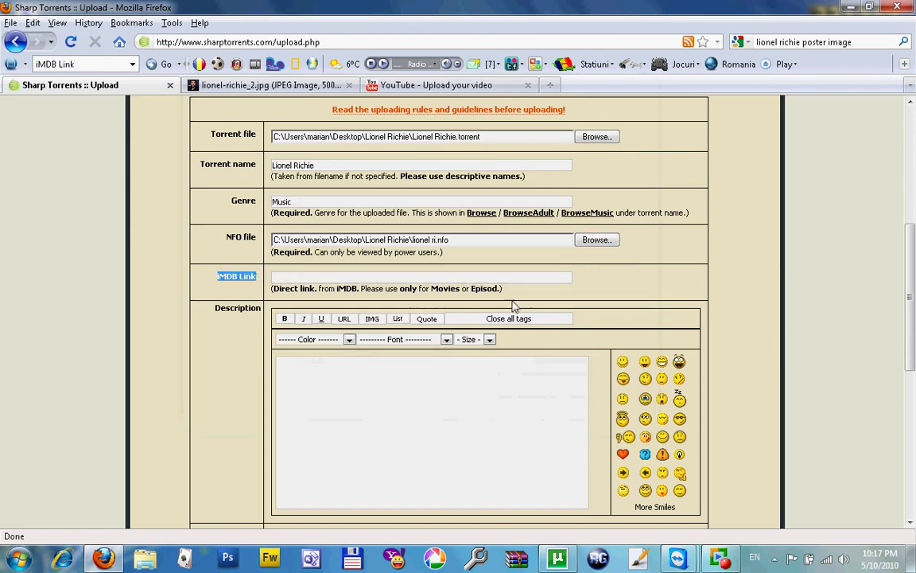
pyautogui.click(475, 276)
pyautogui.scroll(-2, 469, 318)
pyautogui.scroll(-2, 467, 317)
pyautogui.click(443, 247)
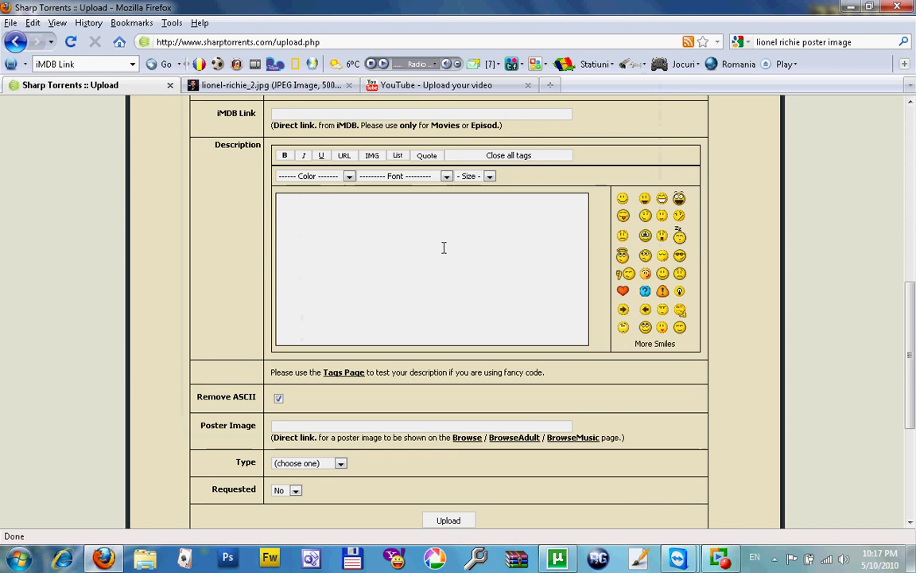
# - Copy the Comment and Audio Format lines from lionel ri.nfo, then return to Firefox
pyautogui.click(851, 7)
pyautogui.doubleClick(30, 275)
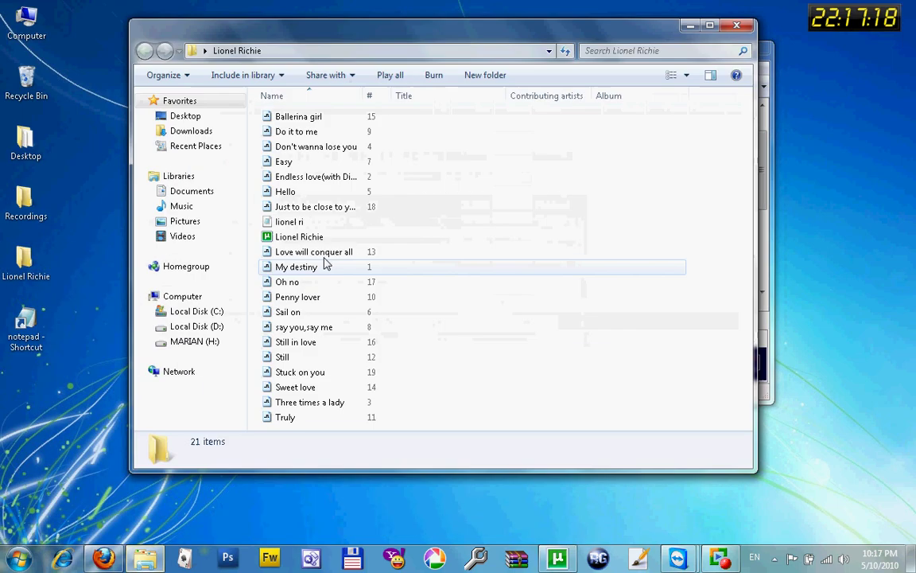
pyautogui.doubleClick(321, 235)
pyautogui.moveTo(171, 144); pyautogui.dragTo(4, 121)
pyautogui.rightClick(45, 126)
pyautogui.click(81, 173)
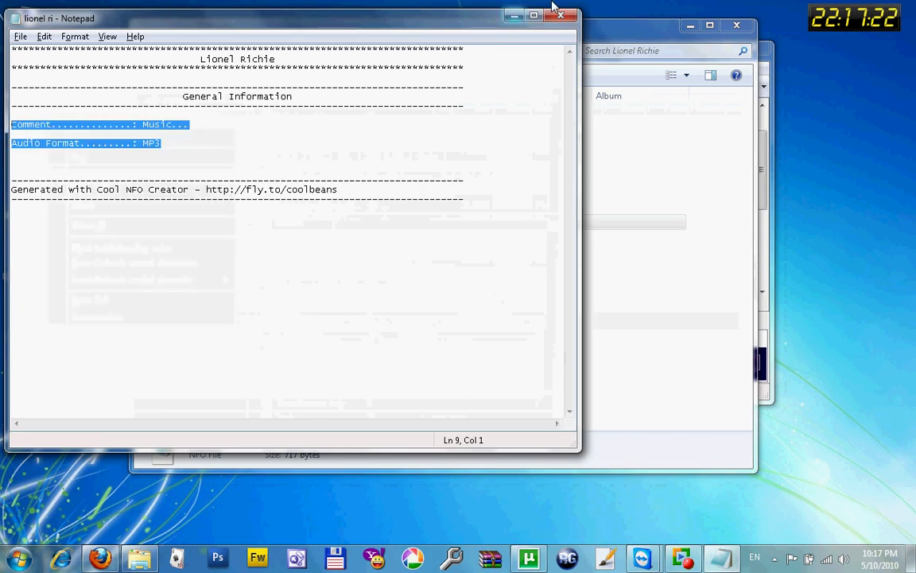
pyautogui.click(561, 15)
pyautogui.hotkey('alt', 'F4')
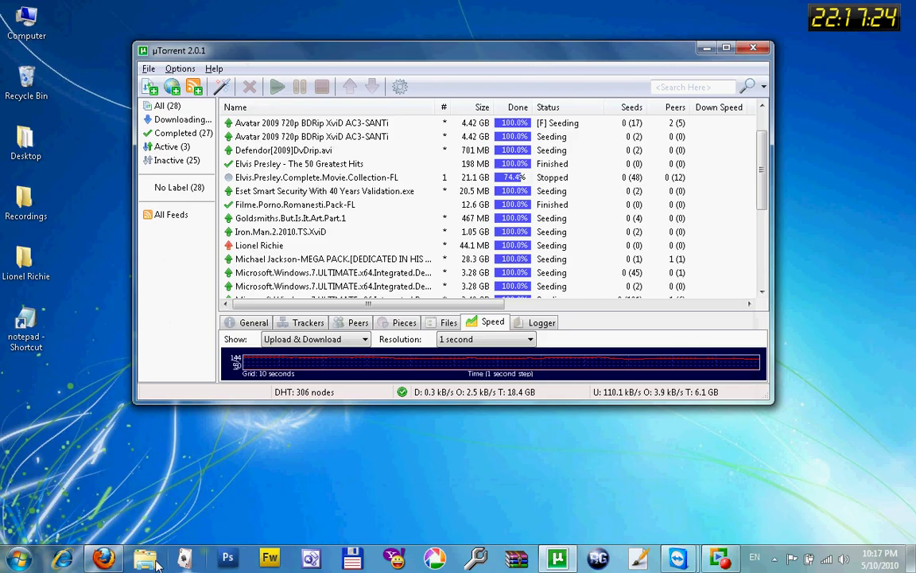
pyautogui.click(103, 558)
# - Paste the copied NFO lines into the Description box
pyautogui.rightClick(368, 222)
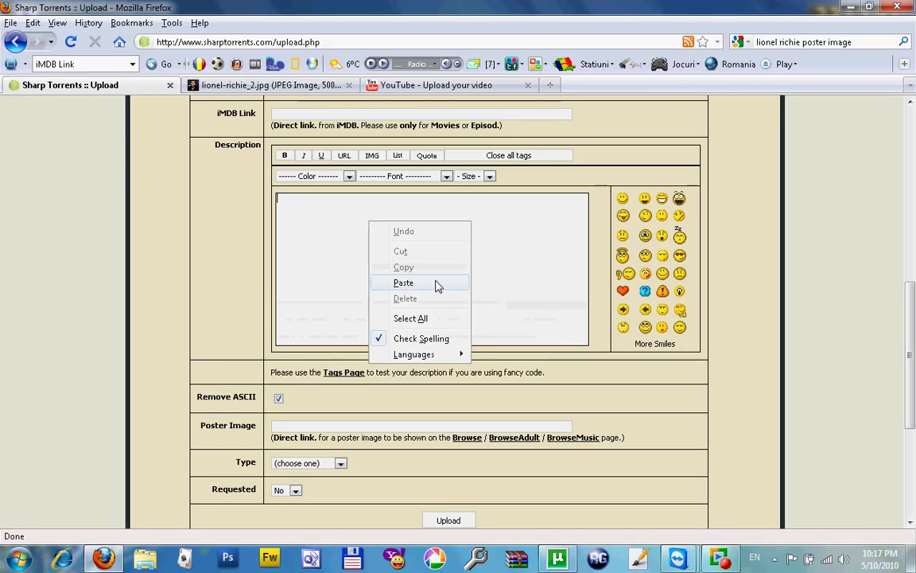
pyautogui.click(403, 282)
pyautogui.scroll(-4, 425, 266)
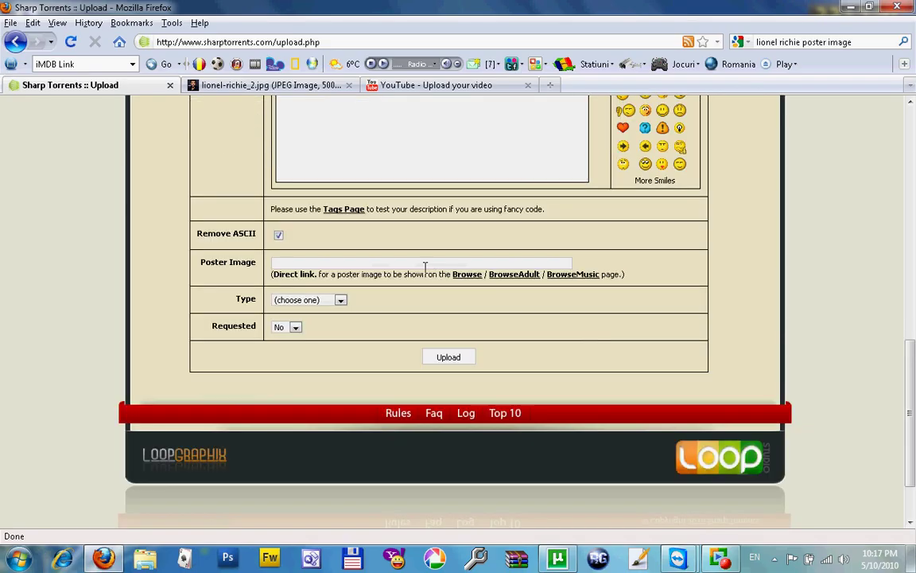
# - Copy the Lionel Richie image tab's address into the Poster Image field
pyautogui.click(338, 261)
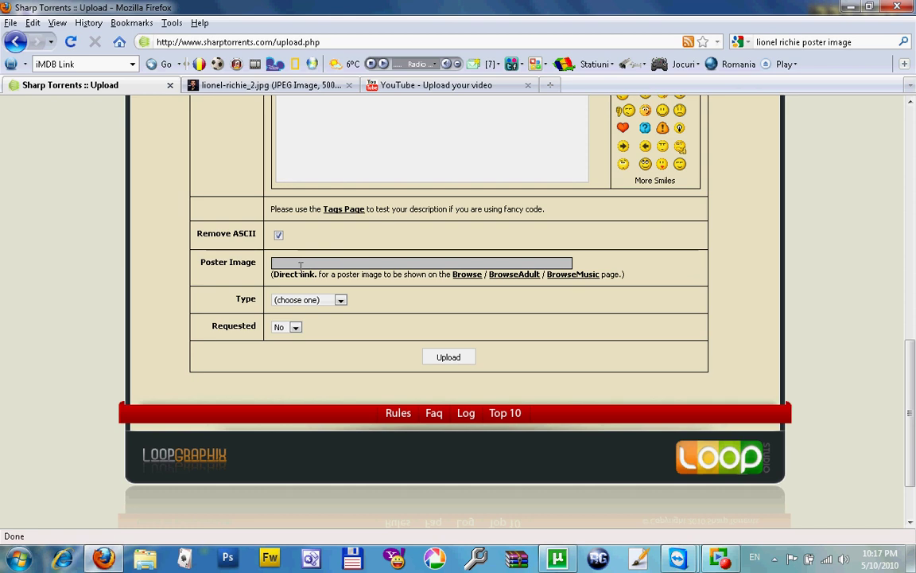
pyautogui.click(280, 85)
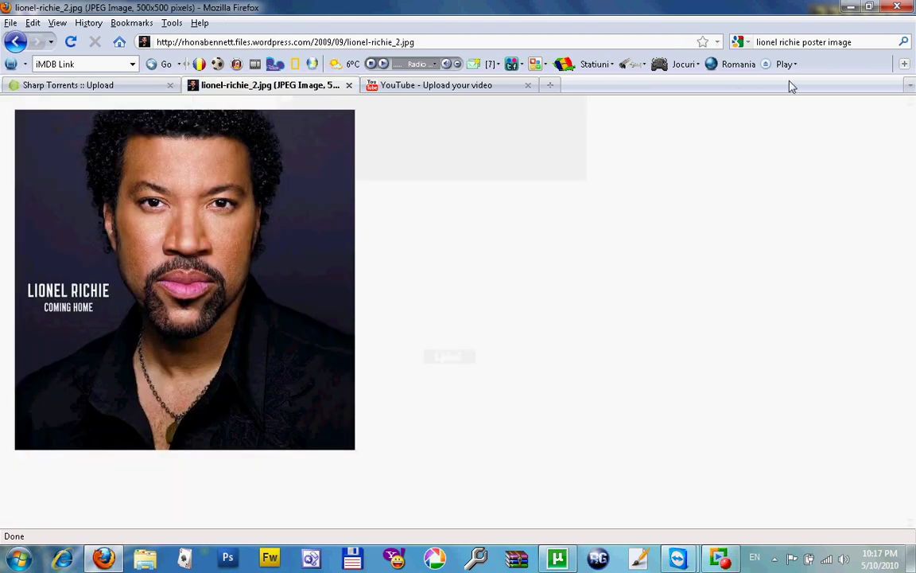
pyautogui.click(282, 42)
pyautogui.rightClick(284, 42)
pyautogui.click(326, 86)
pyautogui.click(159, 88)
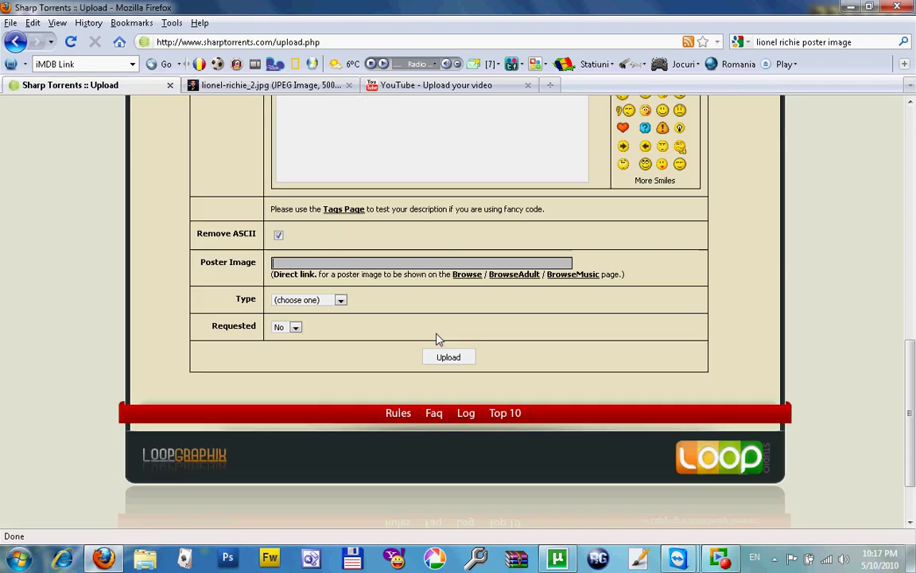
pyautogui.rightClick(327, 258)
pyautogui.click(350, 321)
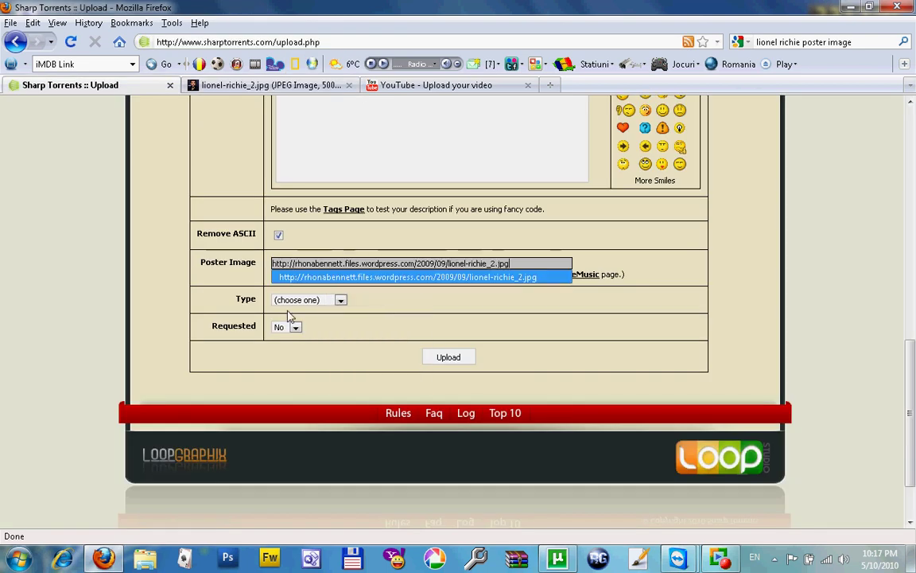
# - Set Type to Music - Mp3, upload, and download the tracker's Lionel Richie.torrent
pyautogui.click(340, 301)
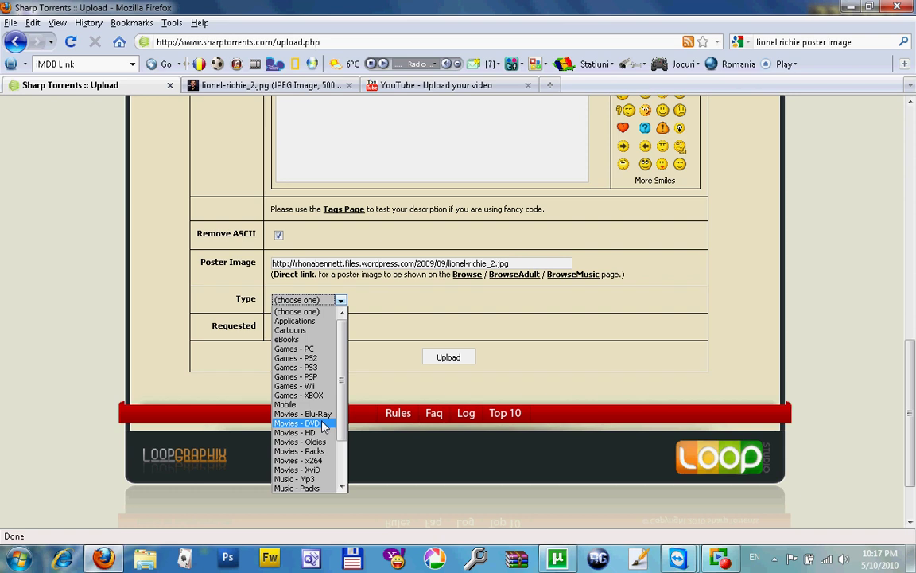
pyautogui.click(310, 479)
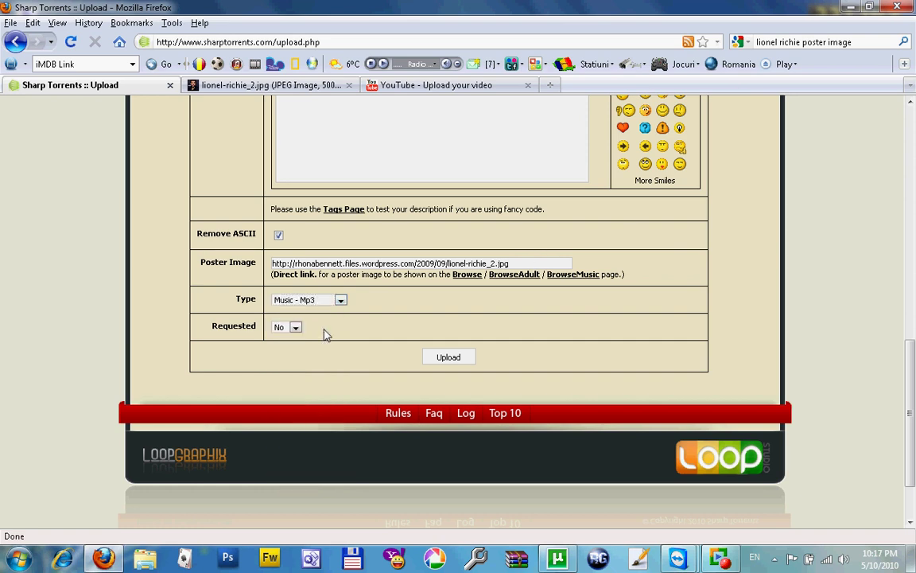
pyautogui.click(468, 358)
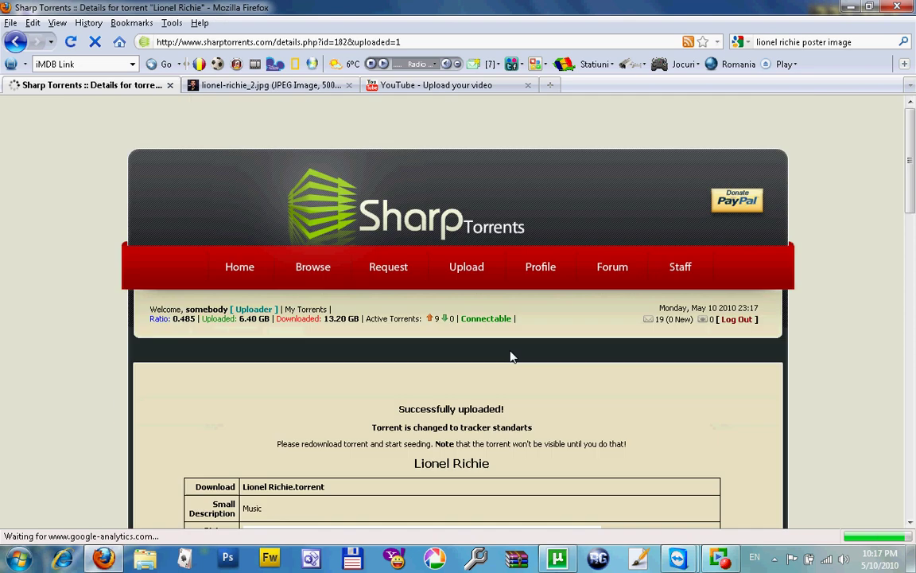
pyautogui.click(296, 489)
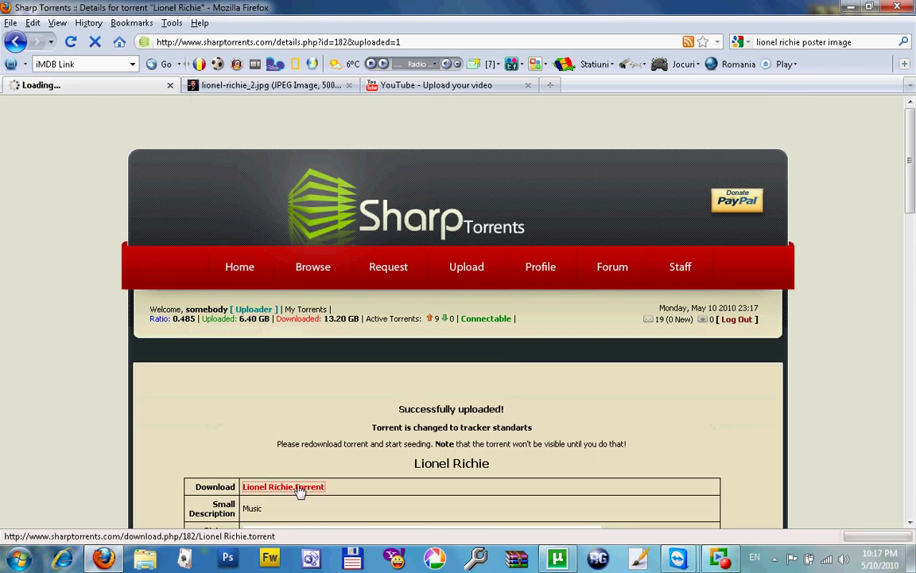
# - Add the downloaded torrent with Desktop\Lionel Richie as its save folder
pyautogui.click(513, 353)
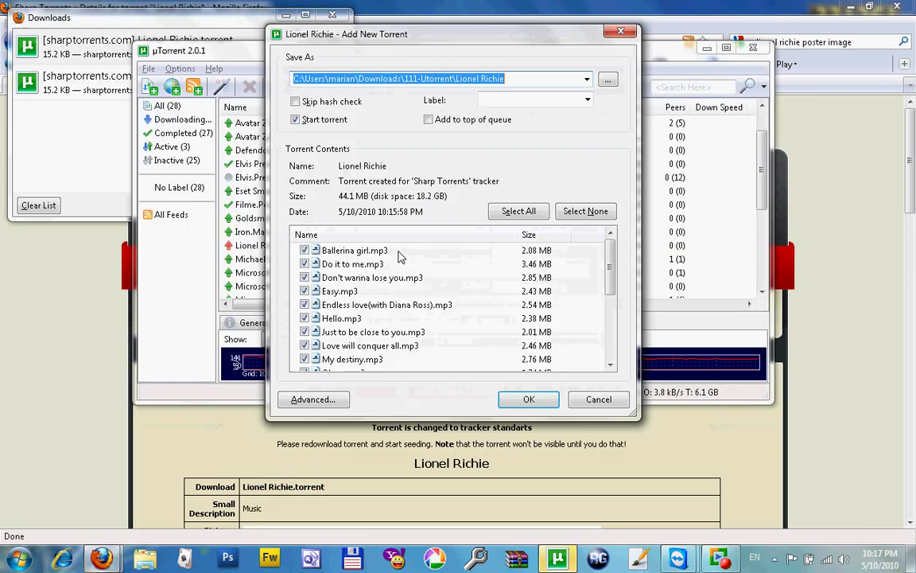
pyautogui.click(609, 82)
pyautogui.click(352, 147)
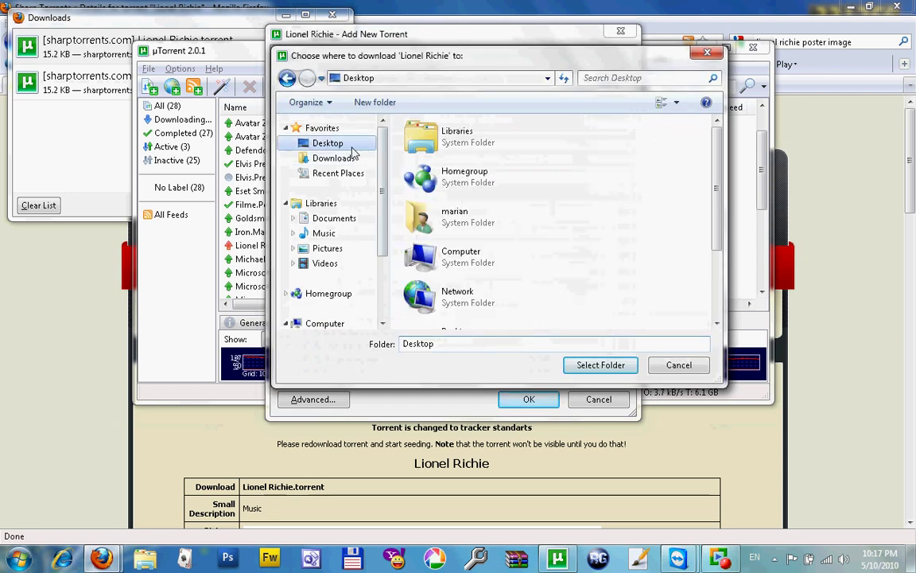
pyautogui.scroll(-2, 703, 211)
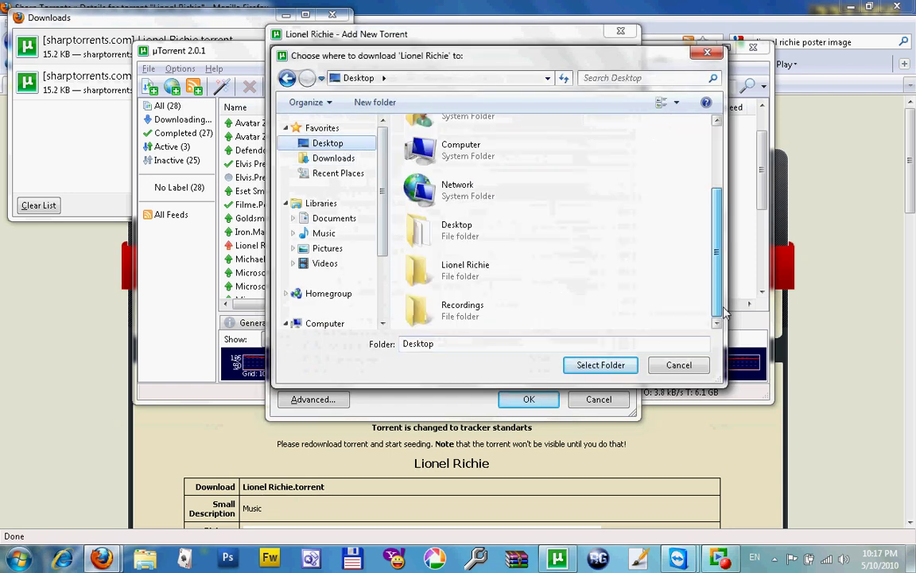
pyautogui.doubleClick(515, 278)
pyautogui.click(603, 365)
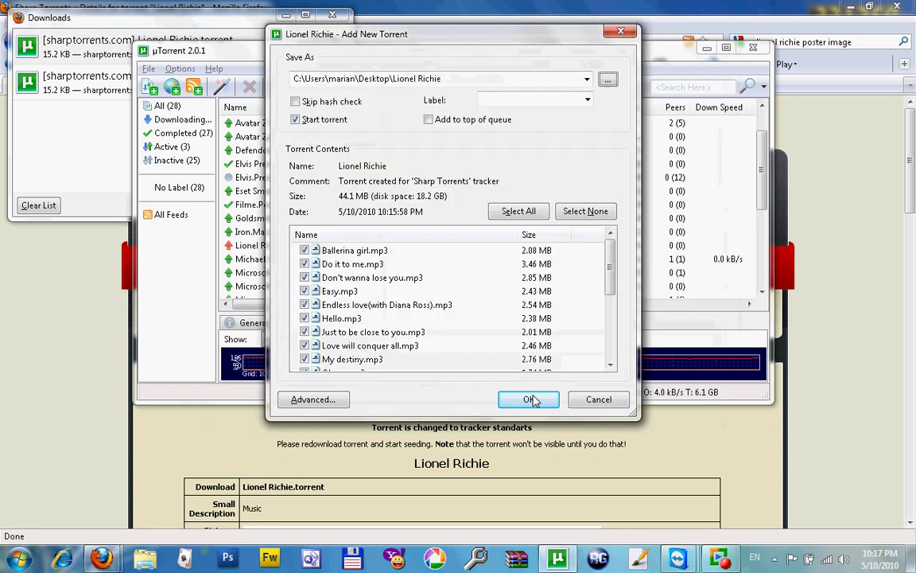
pyautogui.click(530, 400)
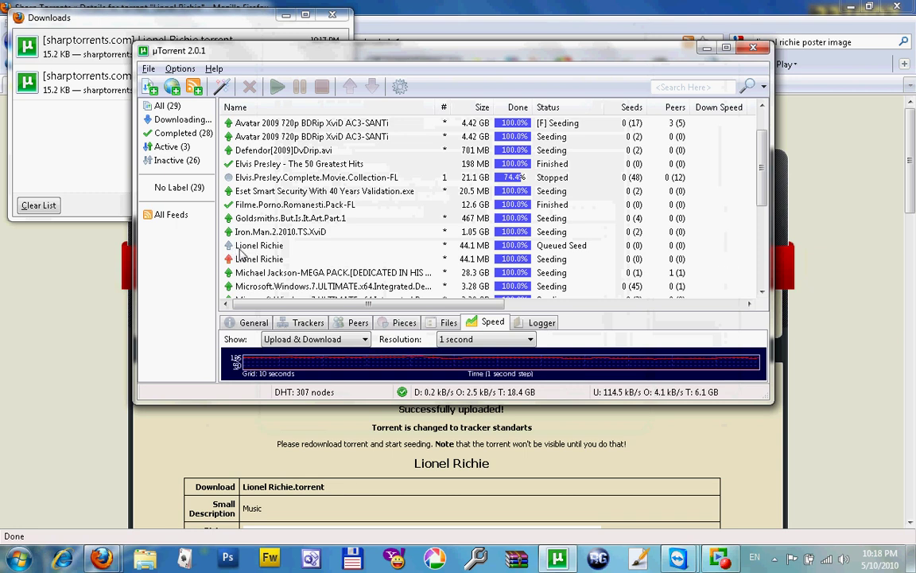
# - Remove the old Lionel Richie entry from µTorrent and return to Firefox
pyautogui.rightClick(253, 263)
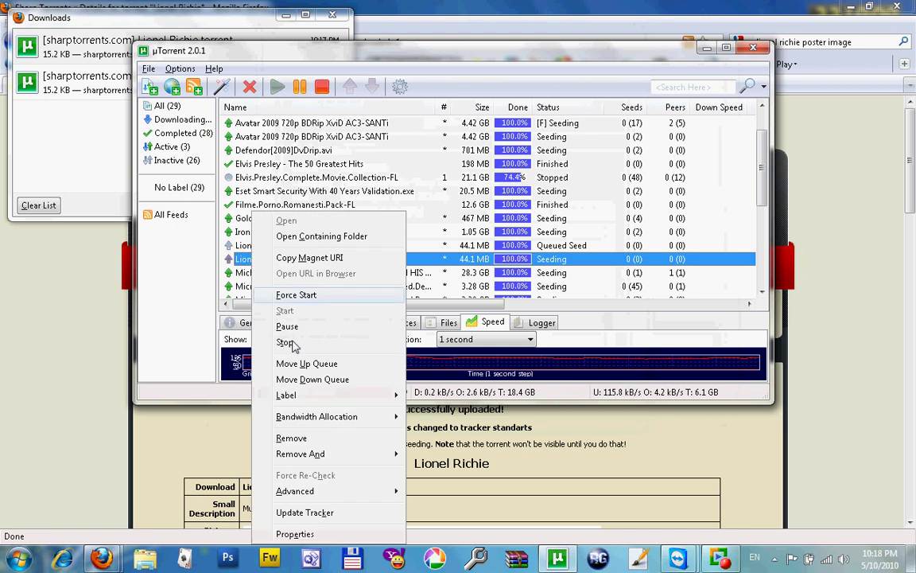
pyautogui.click(311, 434)
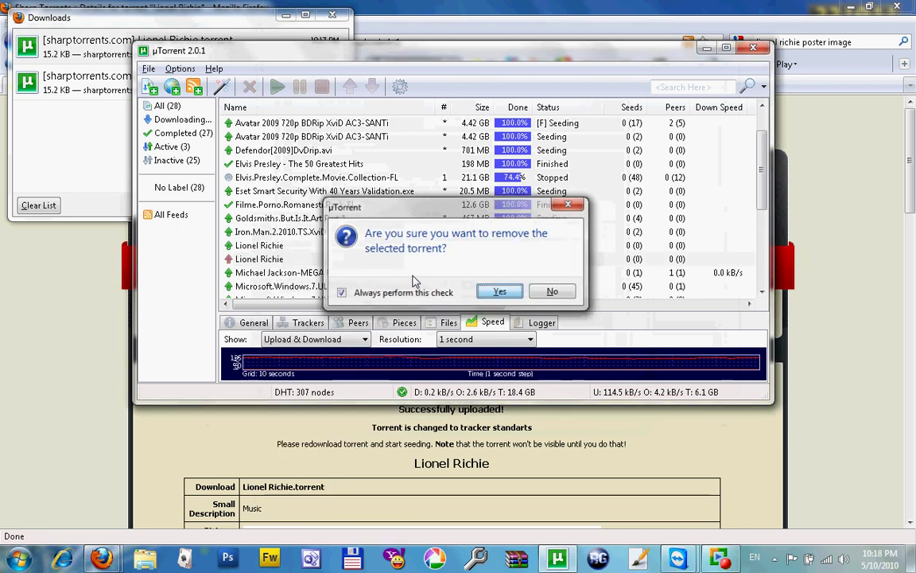
pyautogui.click(497, 292)
pyautogui.click(247, 190)
# - Open and reload Browse, then scroll to the new 44.14 MB Lionel.Richie Music entry
pyautogui.click(313, 266)
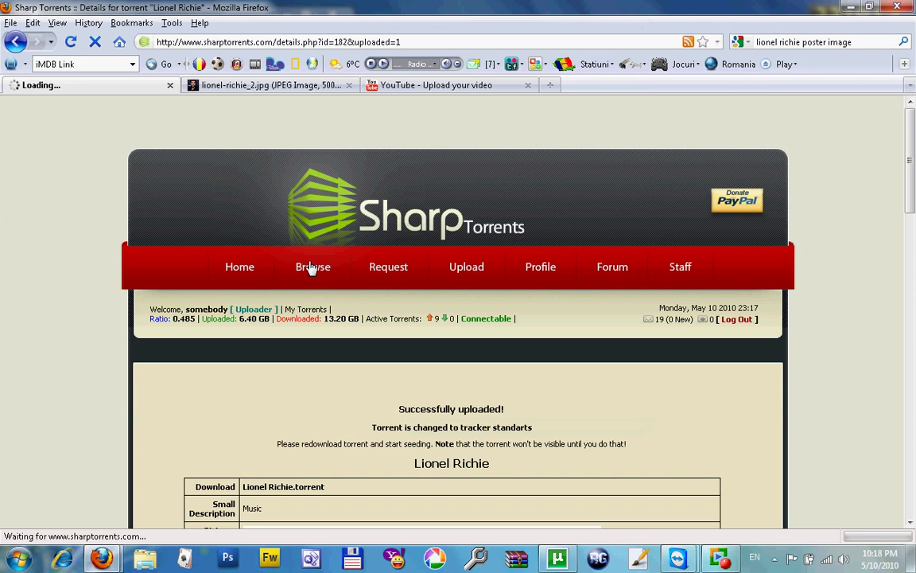
pyautogui.scroll(-4, 288, 317)
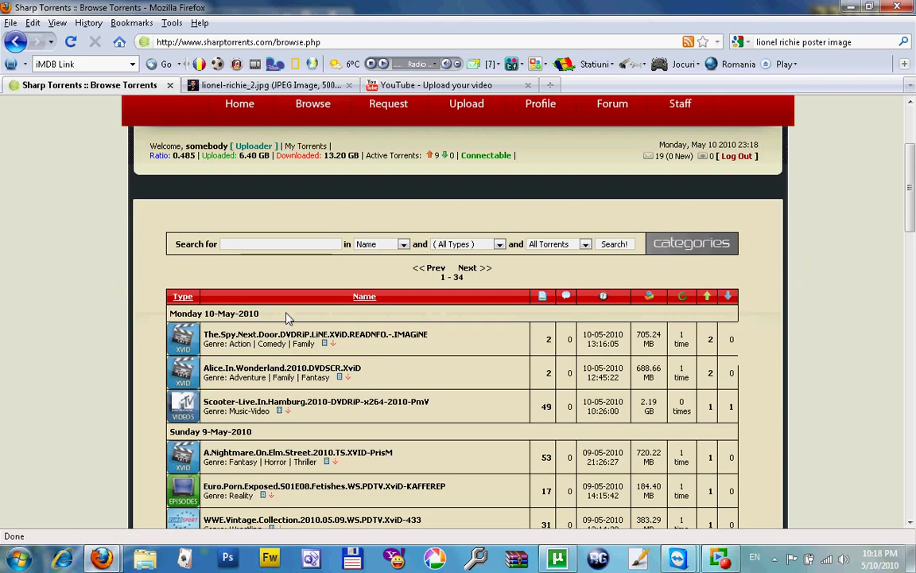
pyautogui.click(316, 112)
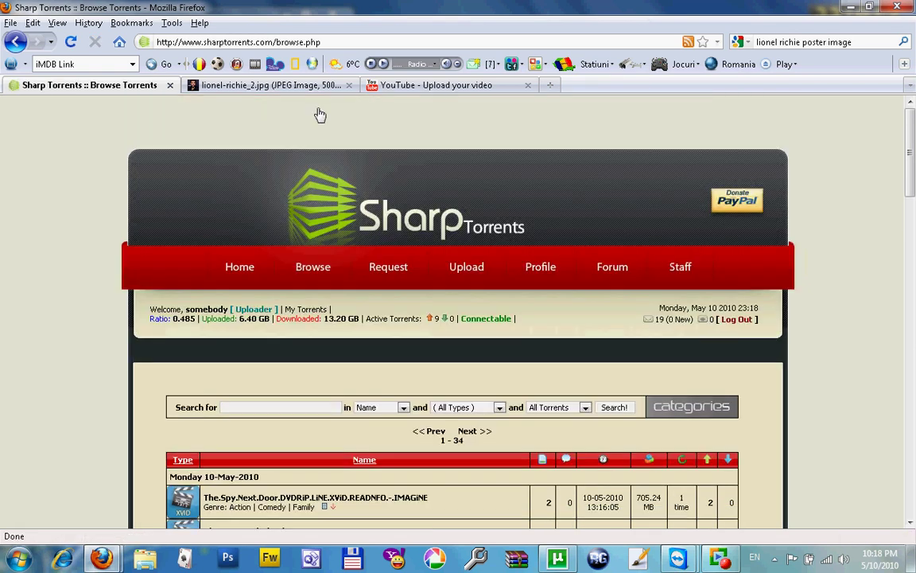
pyautogui.click(316, 268)
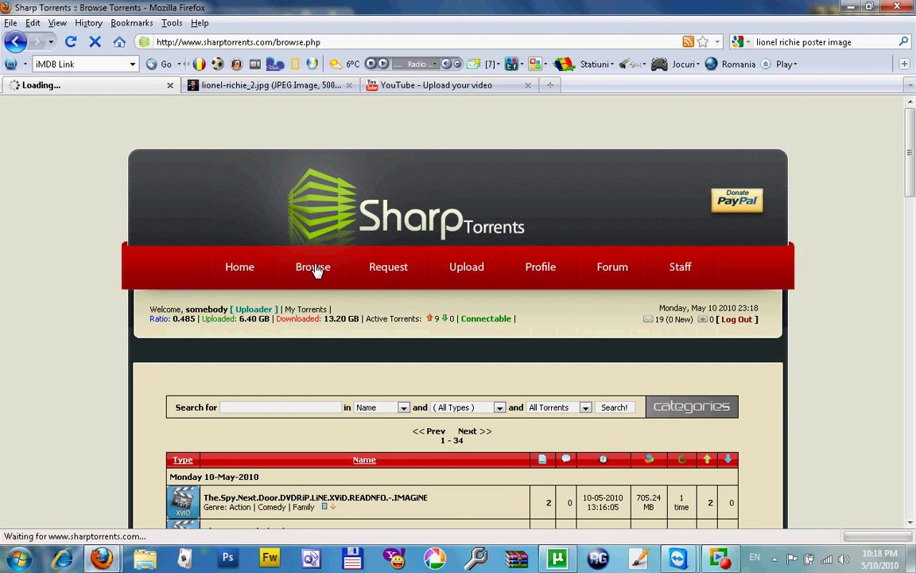
pyautogui.scroll(-2, 299, 294)
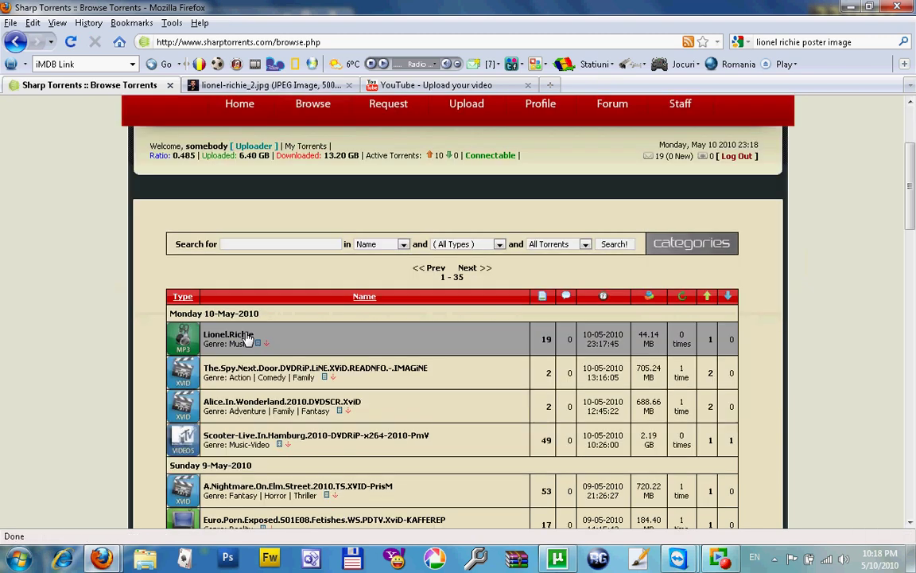
pyautogui.moveTo(236, 340)
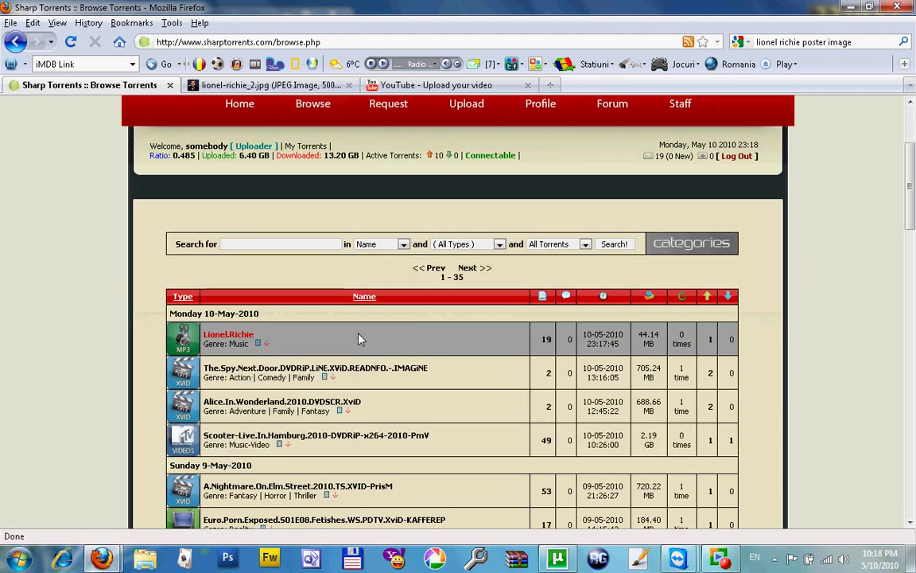